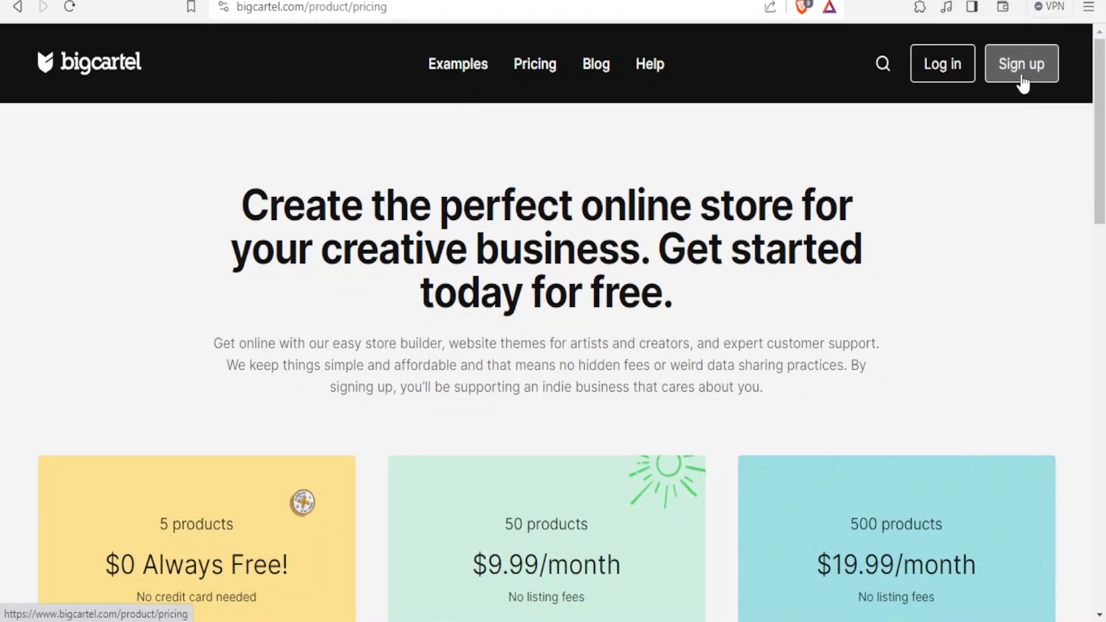
# Start sign-up for the free $0 plan and paste in the account e-mail address and password
pyautogui.moveTo(1098, 119); pyautogui.dragTo(1097, 194)
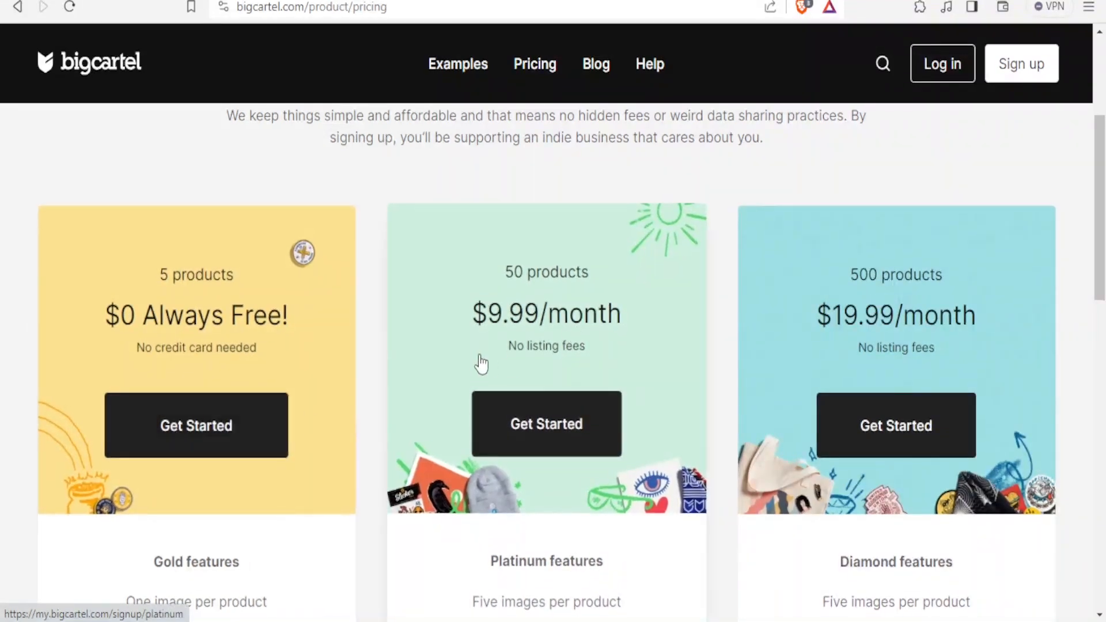
pyautogui.click(166, 429)
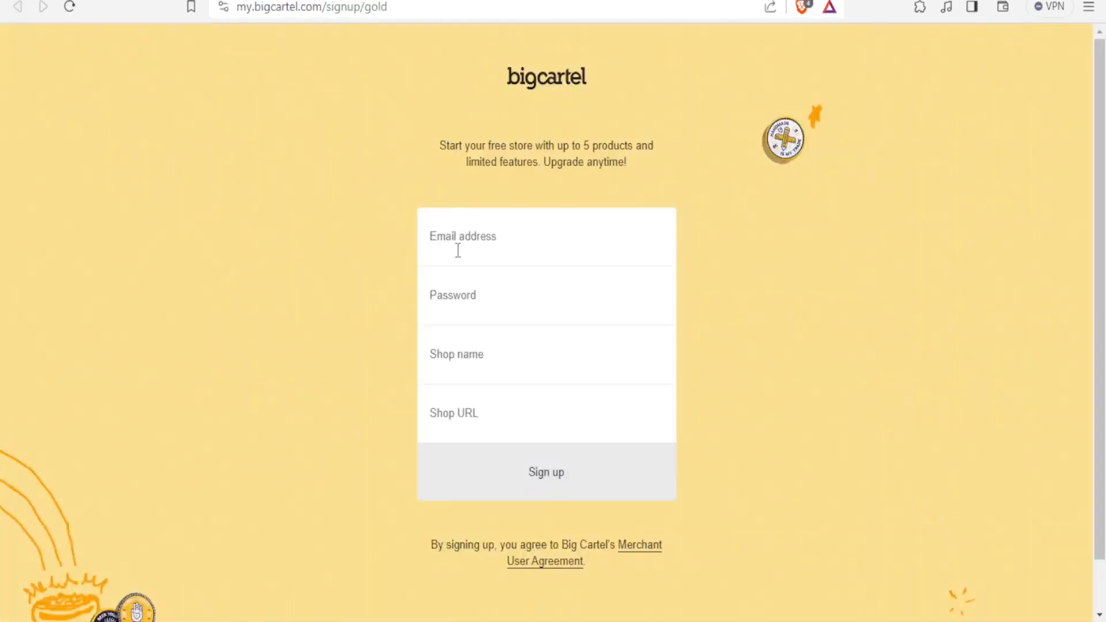
pyautogui.click(458, 250)
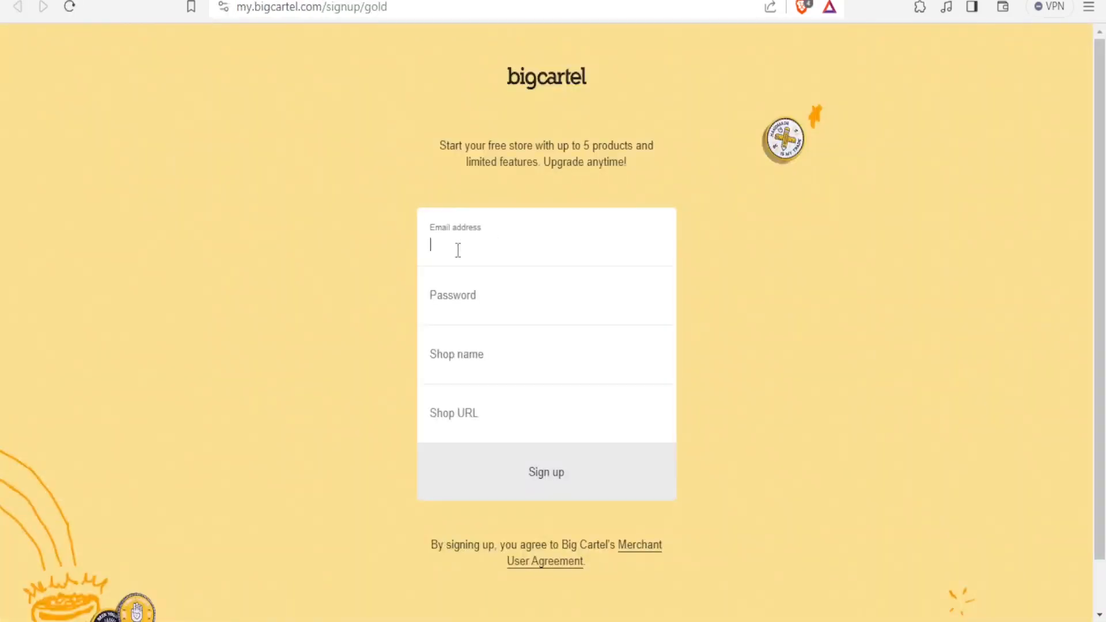
pyautogui.hotkey('ctrl', 'v')
pyautogui.click(455, 303)
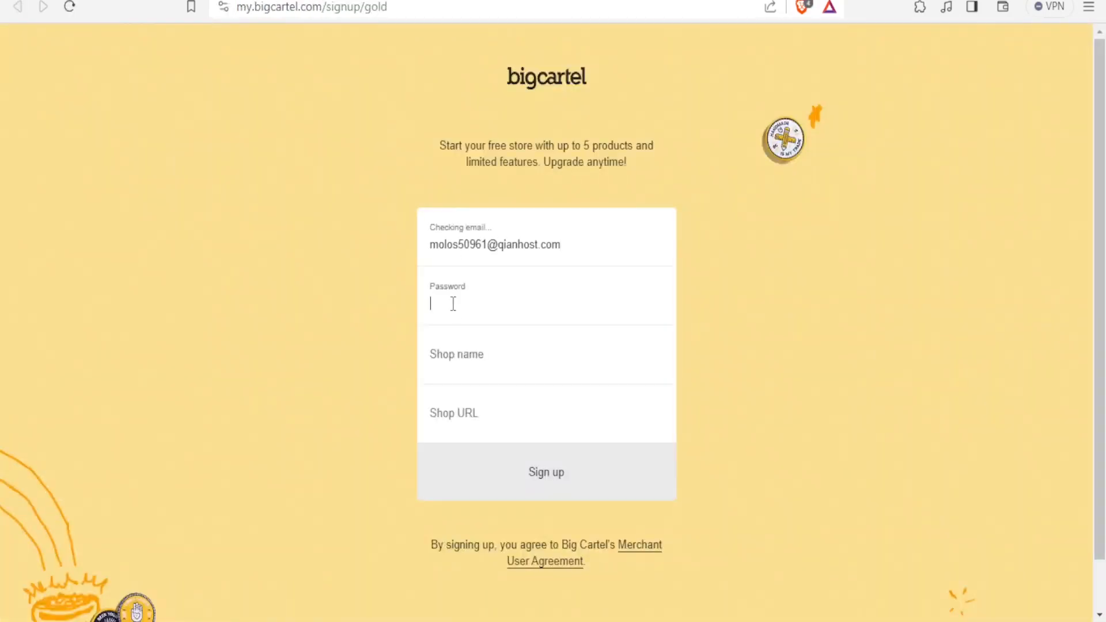
pyautogui.hotkey('ctrl', 'v')
# Name the shop Victor and submit the sign-up form
pyautogui.click(435, 355)
pyautogui.write('Victor')
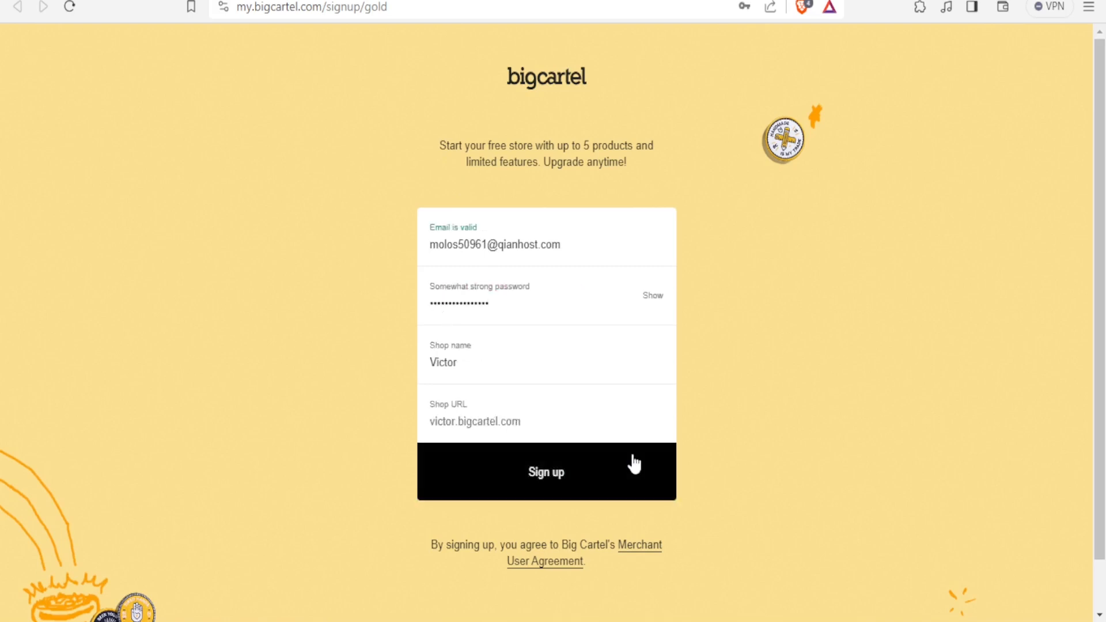
pyautogui.click(592, 476)
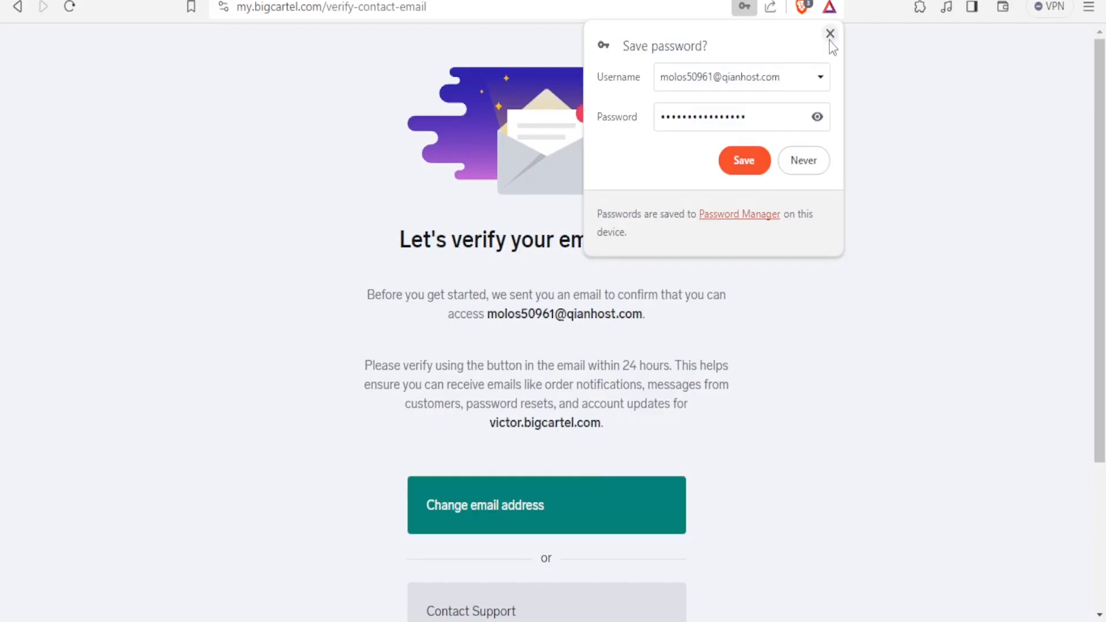
pyautogui.click(829, 36)
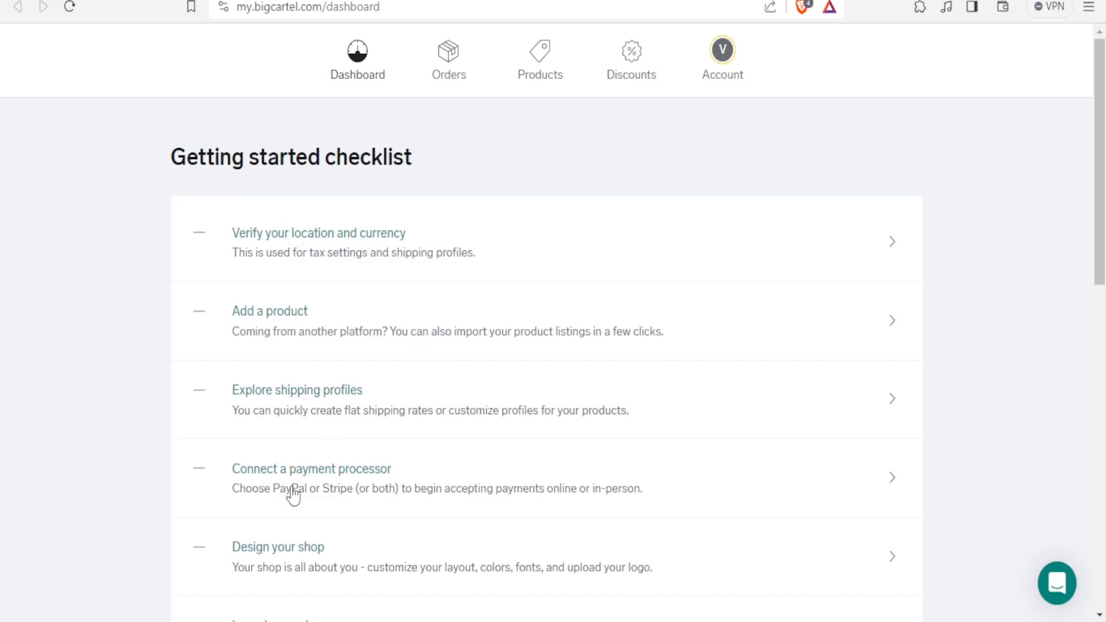
# Review the dashboard's getting started checklist and statistics and open the payment processor item
pyautogui.scroll(-1, 325, 496)
pyautogui.scroll(-5, 325, 496)
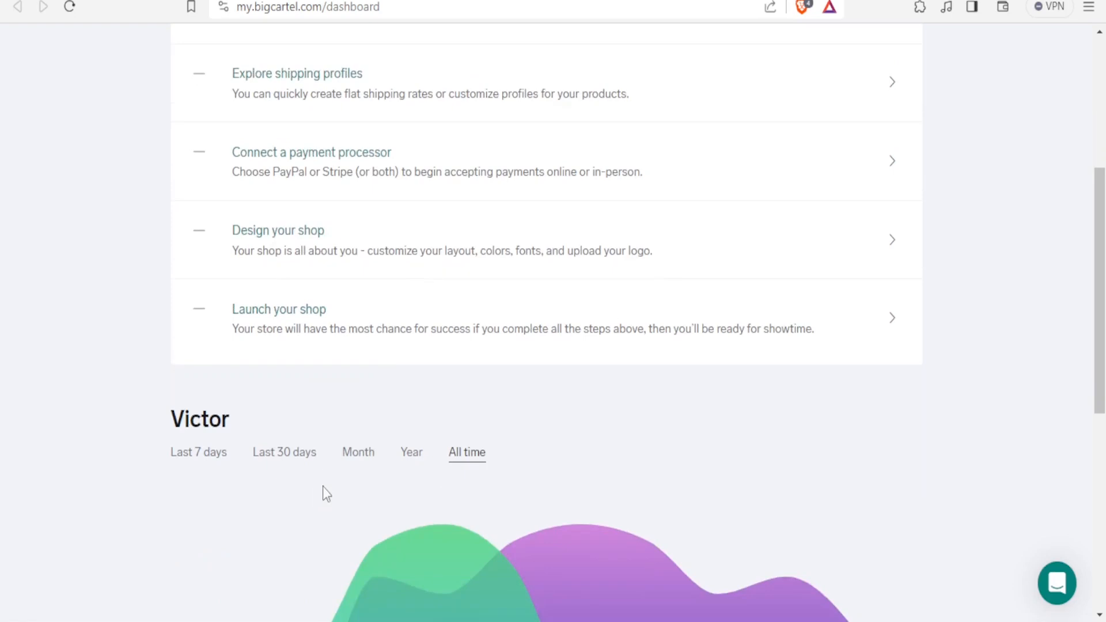
pyautogui.scroll(-8, 324, 489)
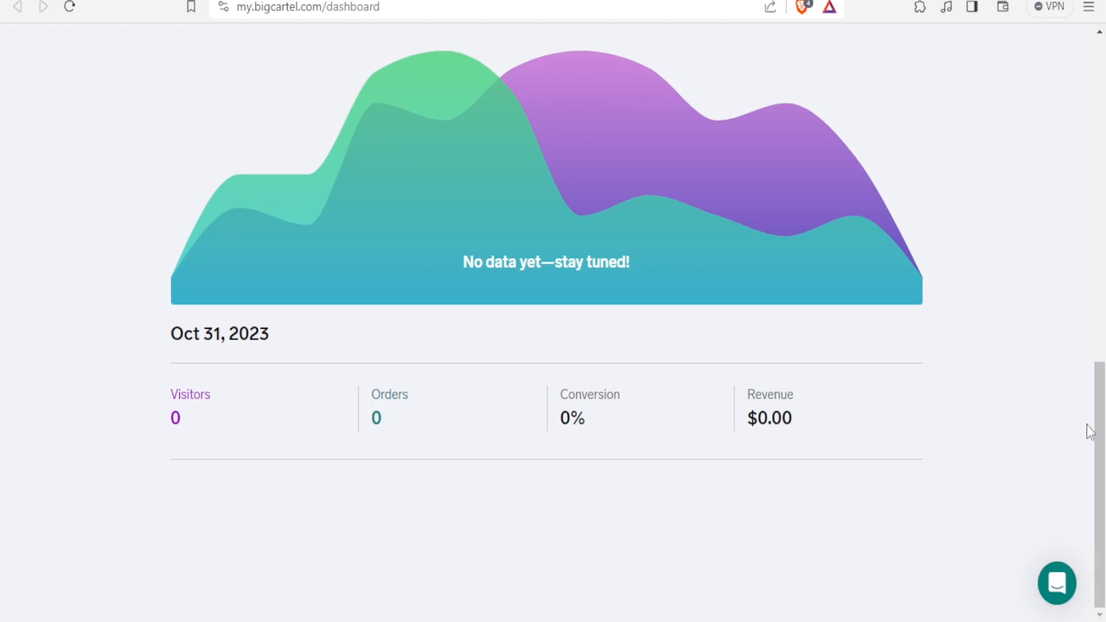
pyautogui.moveTo(1099, 430); pyautogui.dragTo(1085, 122)
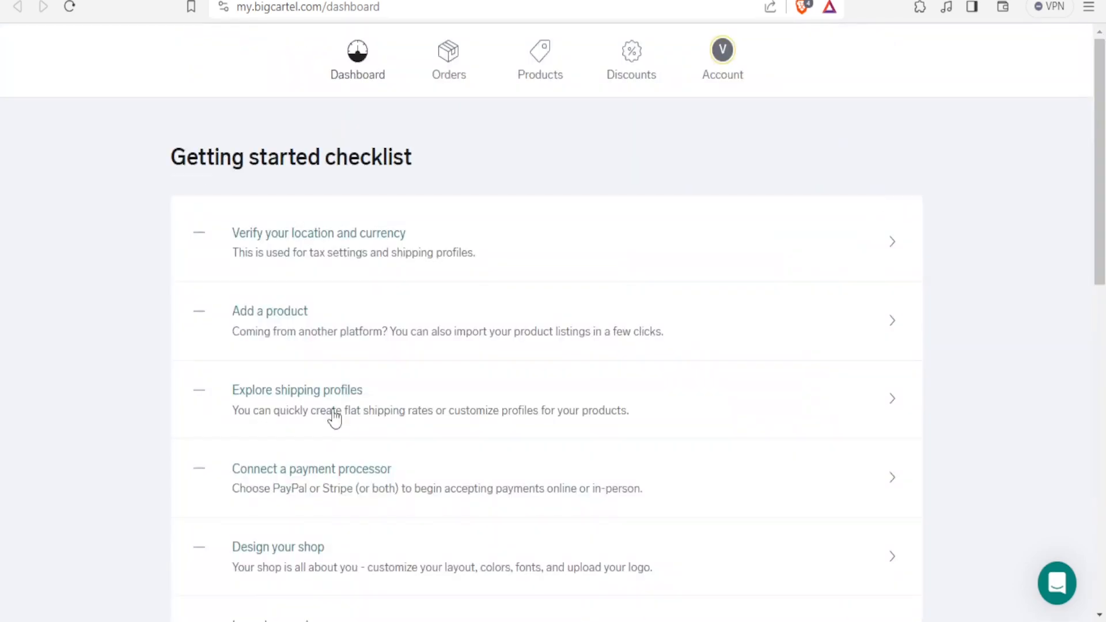
pyautogui.click(266, 471)
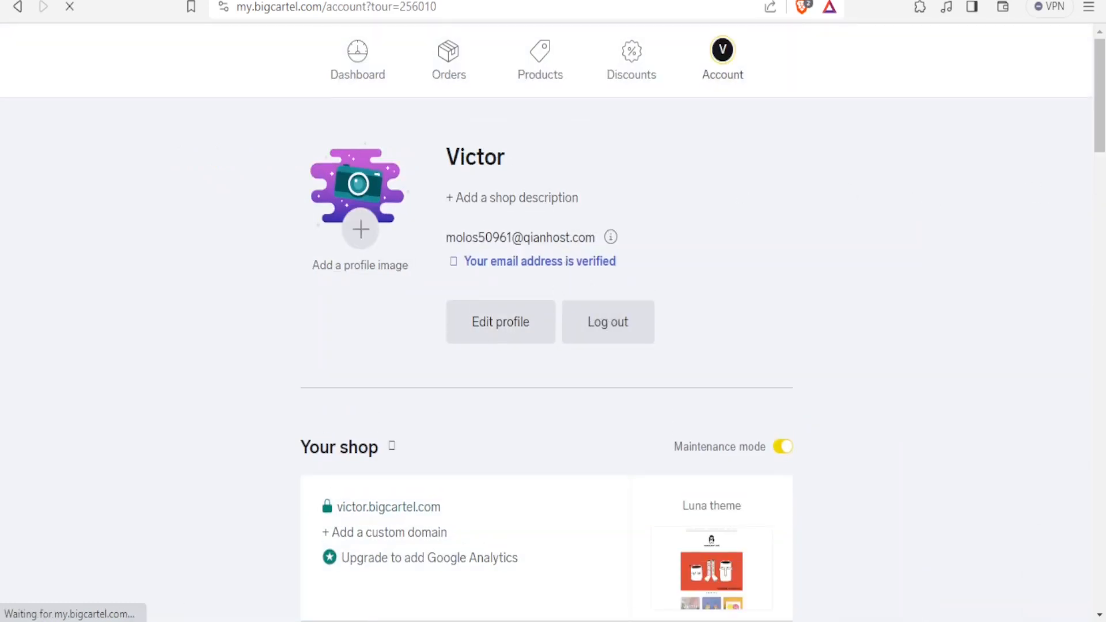
# Review the currency choices in the location and currency settings and cancel the edit
pyautogui.moveTo(1100, 161); pyautogui.dragTo(1101, 233)
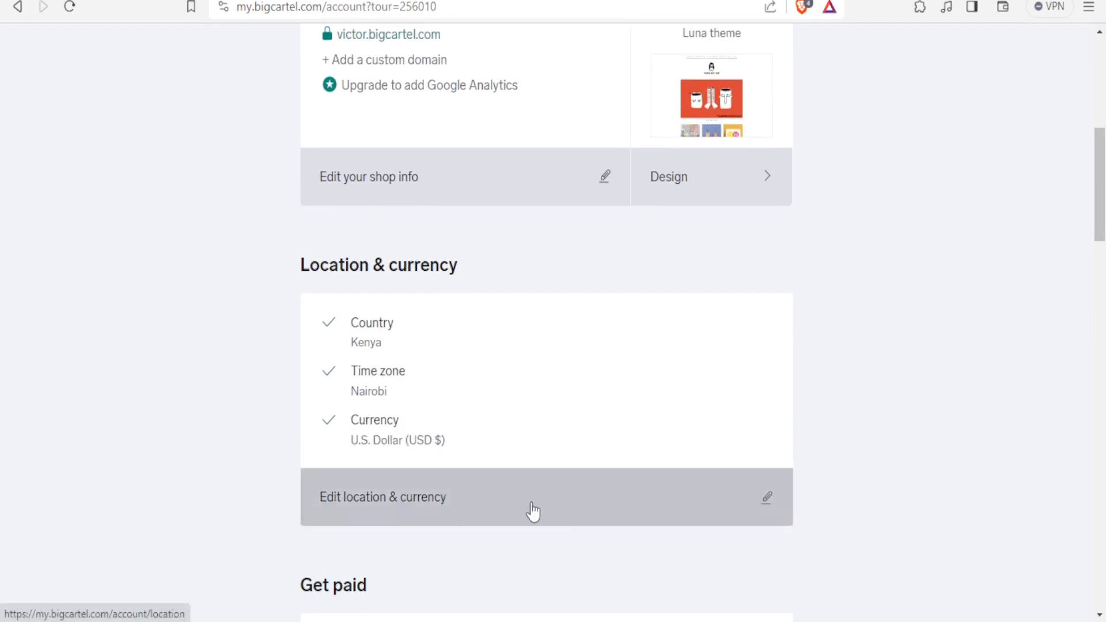
pyautogui.click(773, 512)
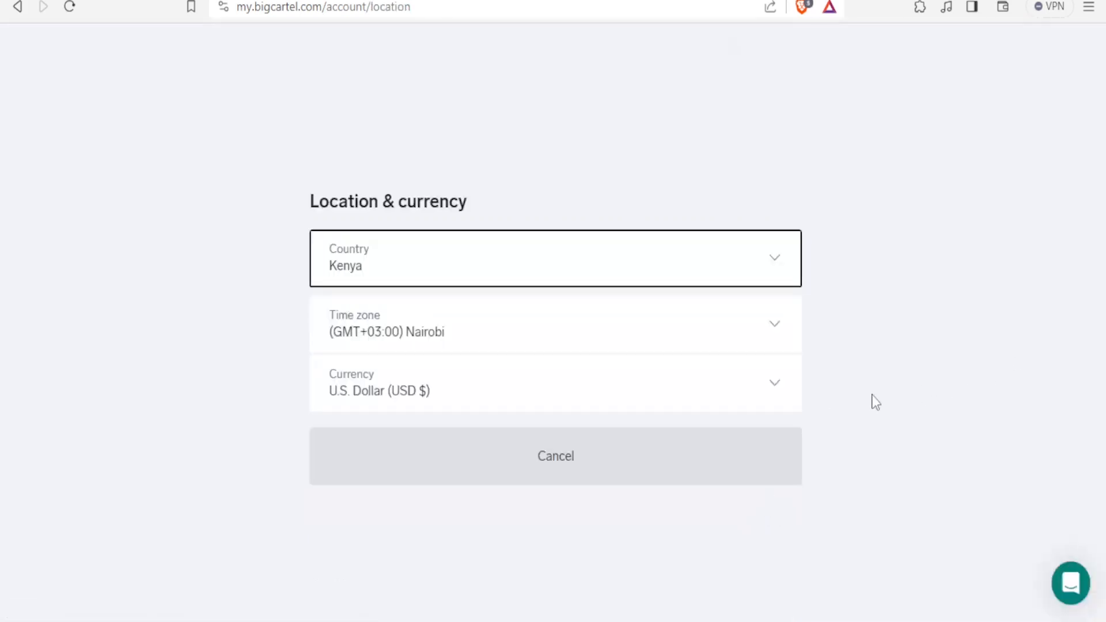
pyautogui.click(410, 402)
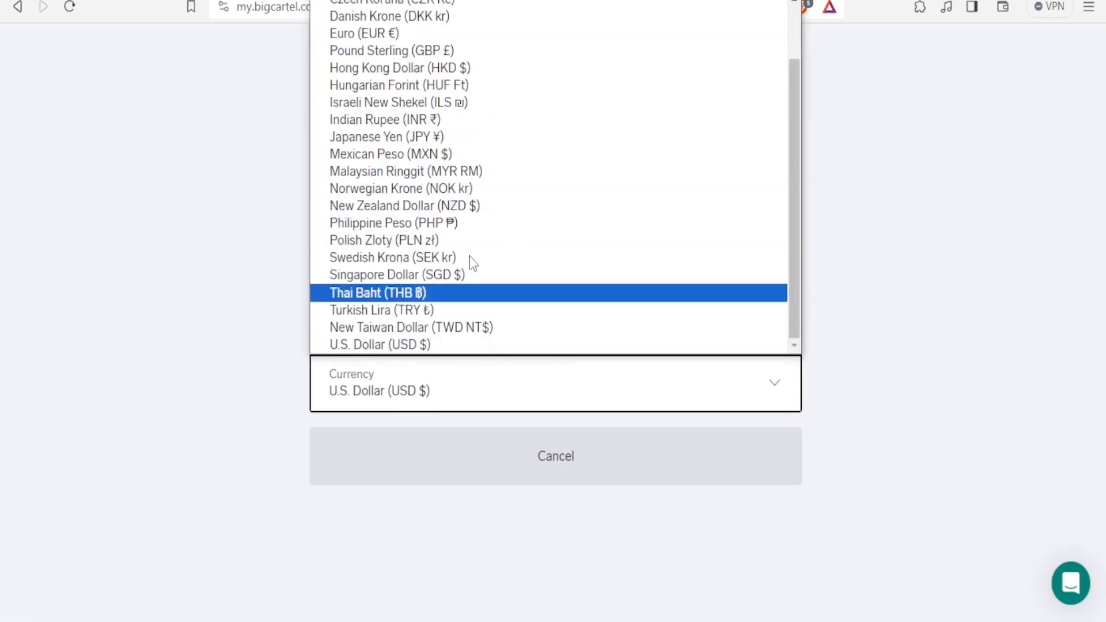
pyautogui.click(557, 478)
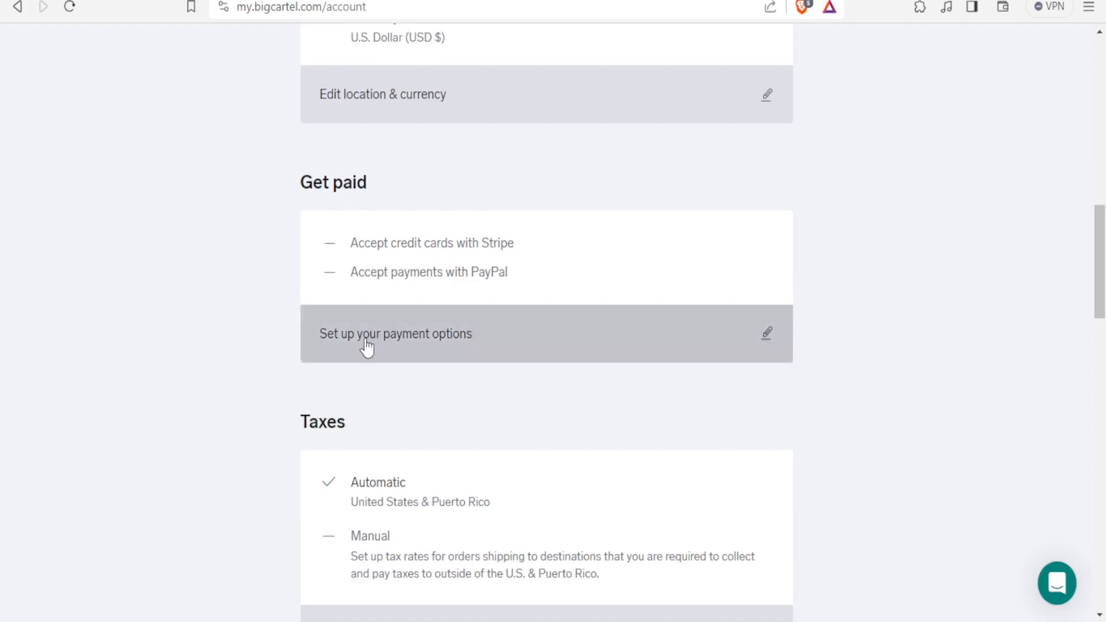
# Open the payment options, review the Stripe and PayPal choices, and go back to the account page
pyautogui.click(747, 344)
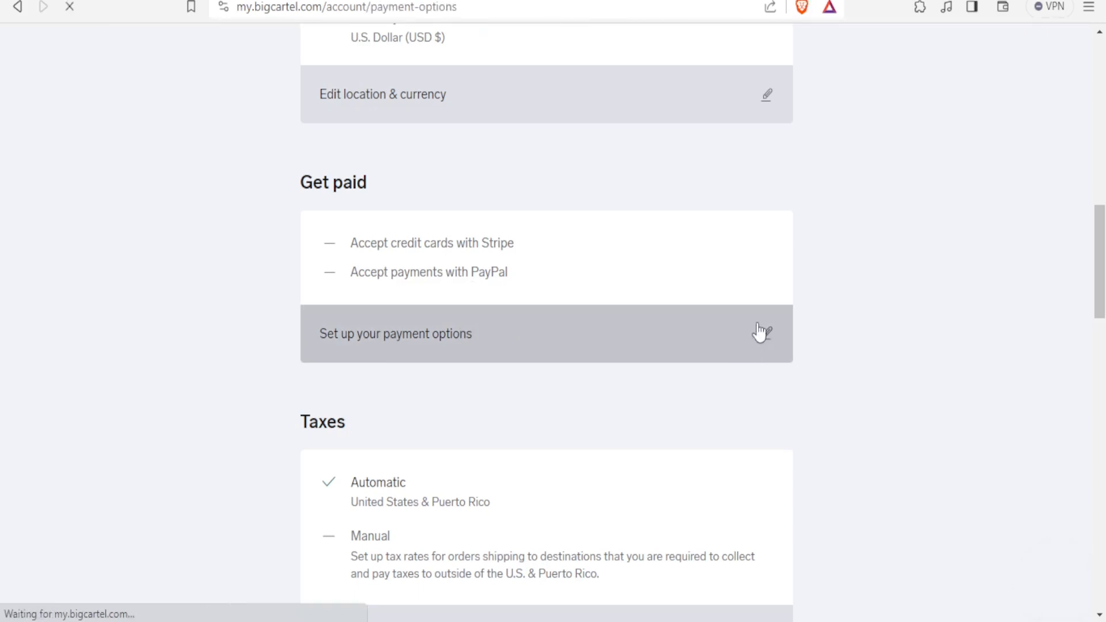
pyautogui.scroll(-10, 722, 357)
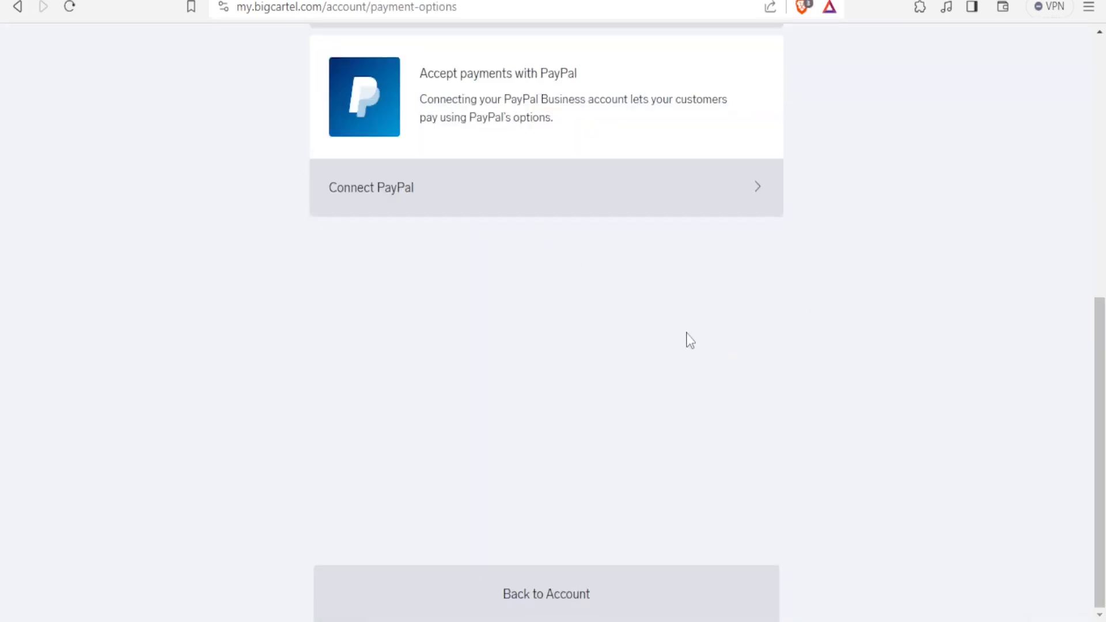
pyautogui.scroll(3, 1096, 296)
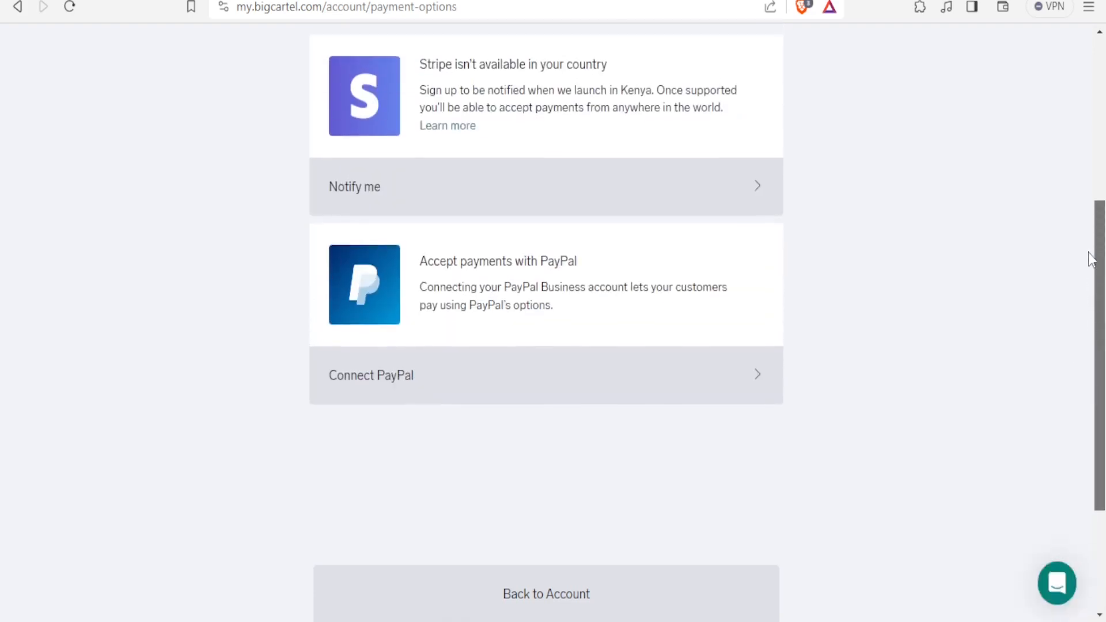
pyautogui.scroll(1, 1088, 254)
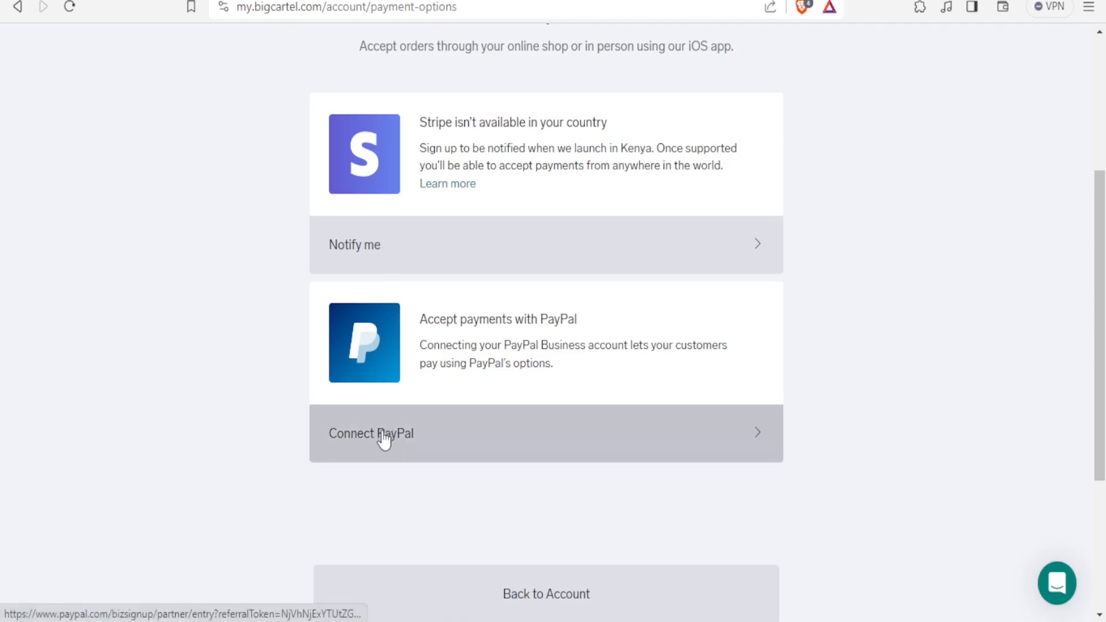
pyautogui.click(542, 586)
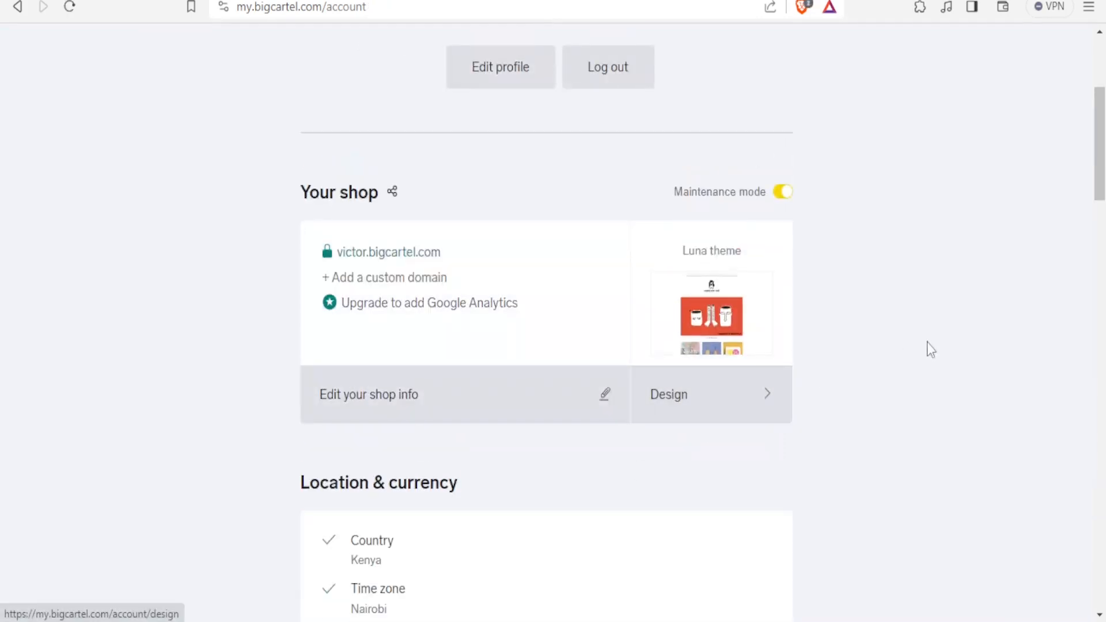
# Open the Products section of the store admin
pyautogui.scroll(5, 1083, 157)
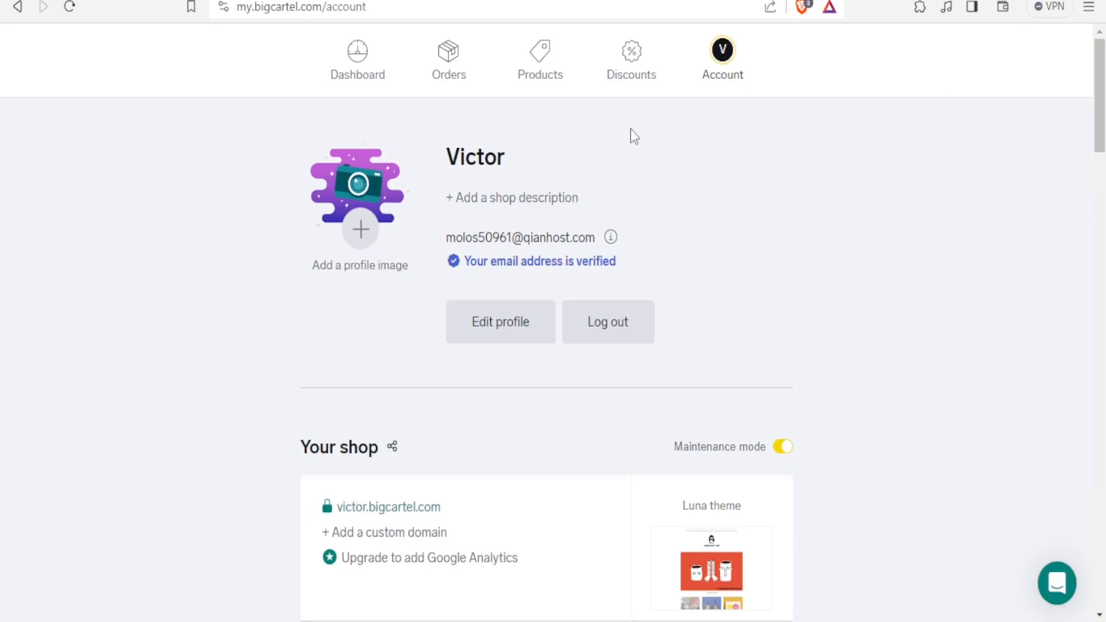
pyautogui.click(540, 73)
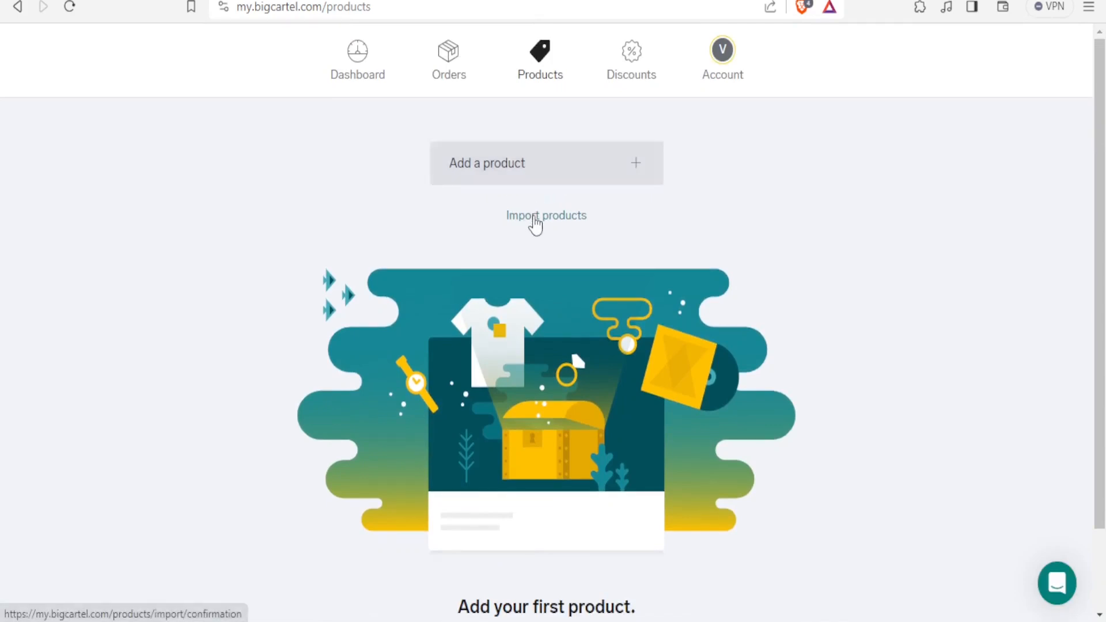
pyautogui.click(535, 222)
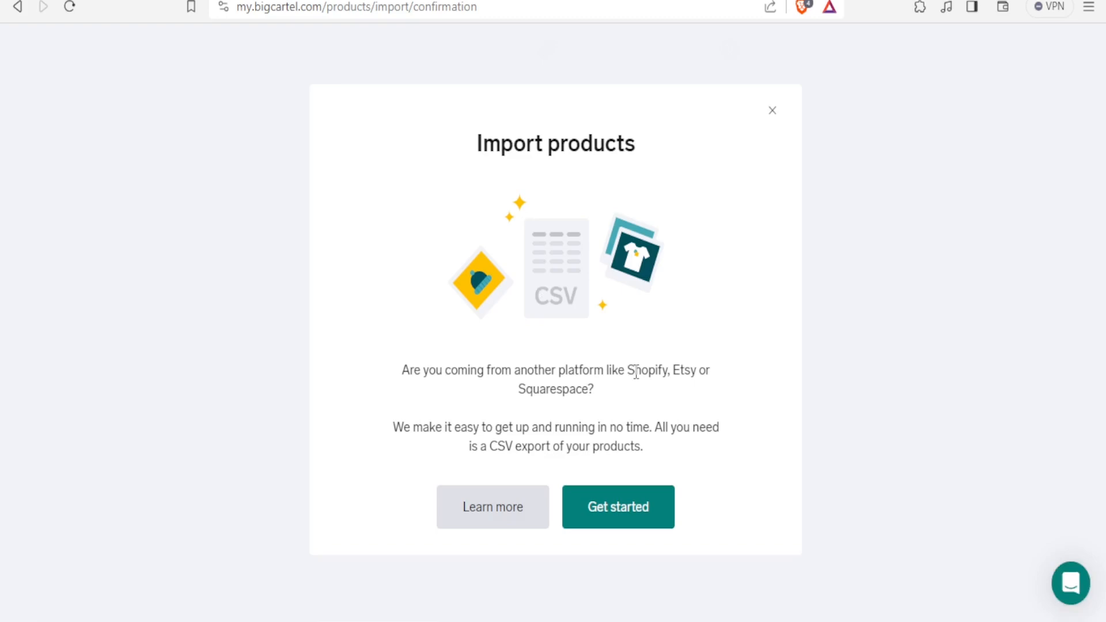
pyautogui.click(606, 512)
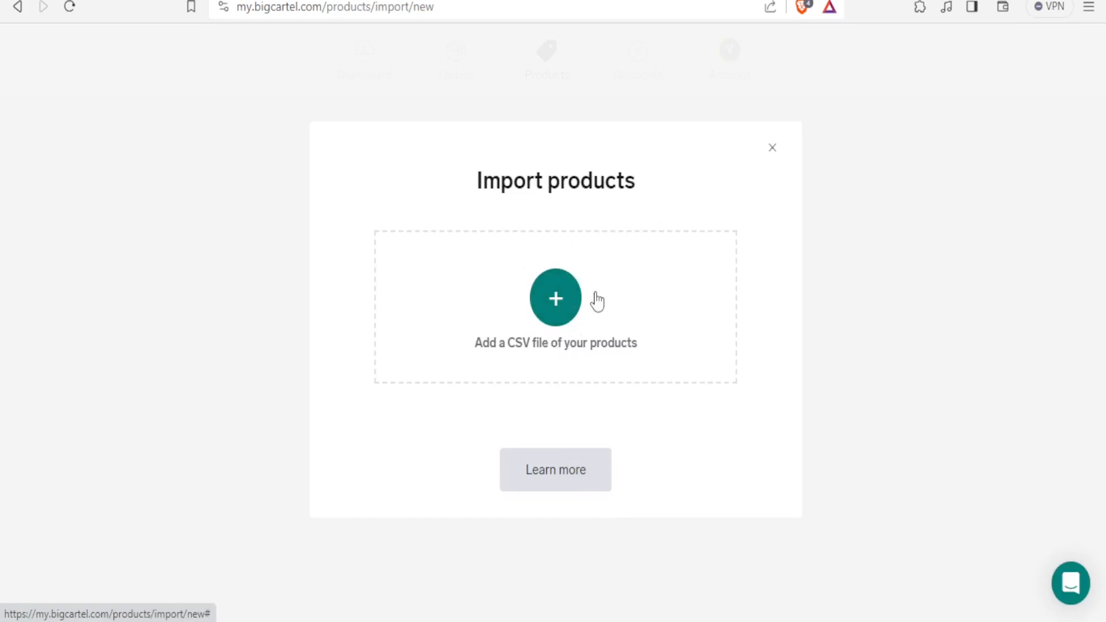
pyautogui.click(567, 297)
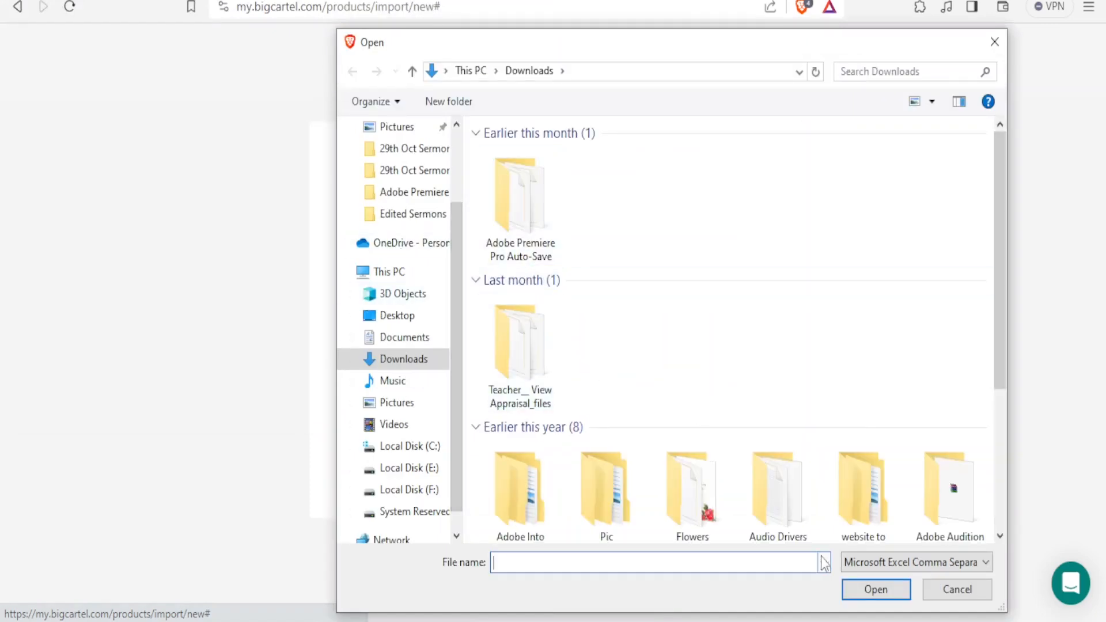
pyautogui.click(948, 599)
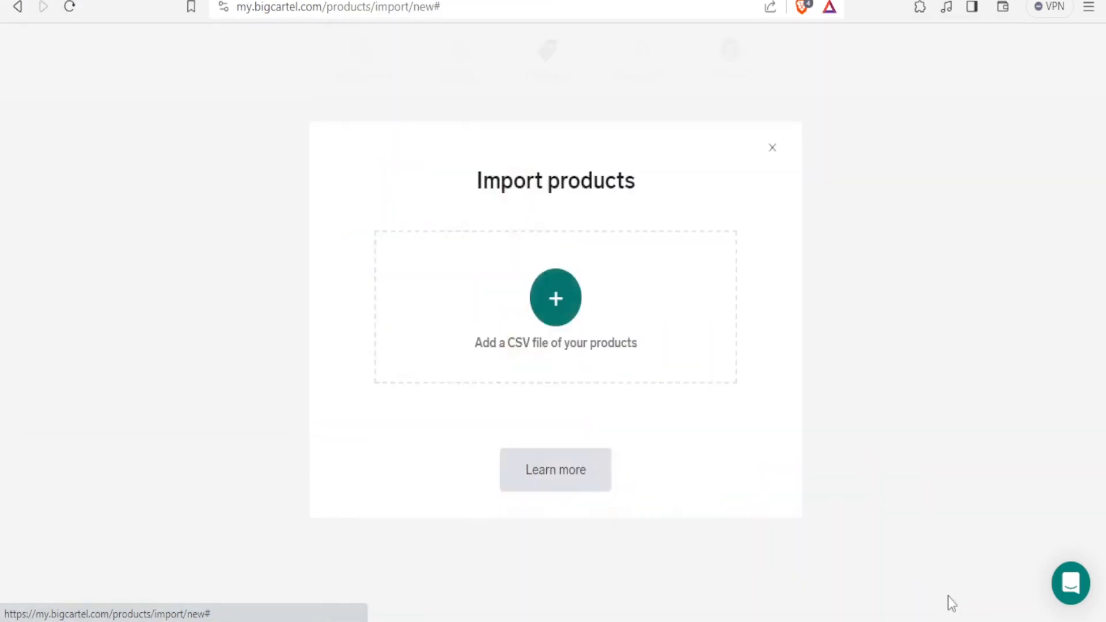
pyautogui.click(772, 151)
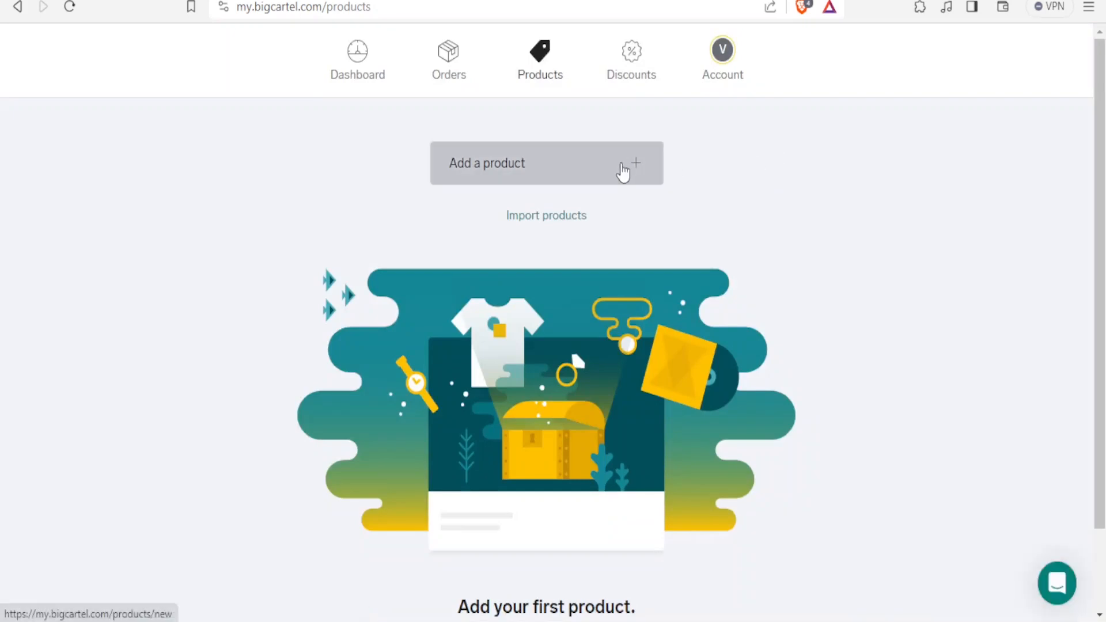
# Open a new product form, and on AliExpress search for laptops
pyautogui.click(612, 171)
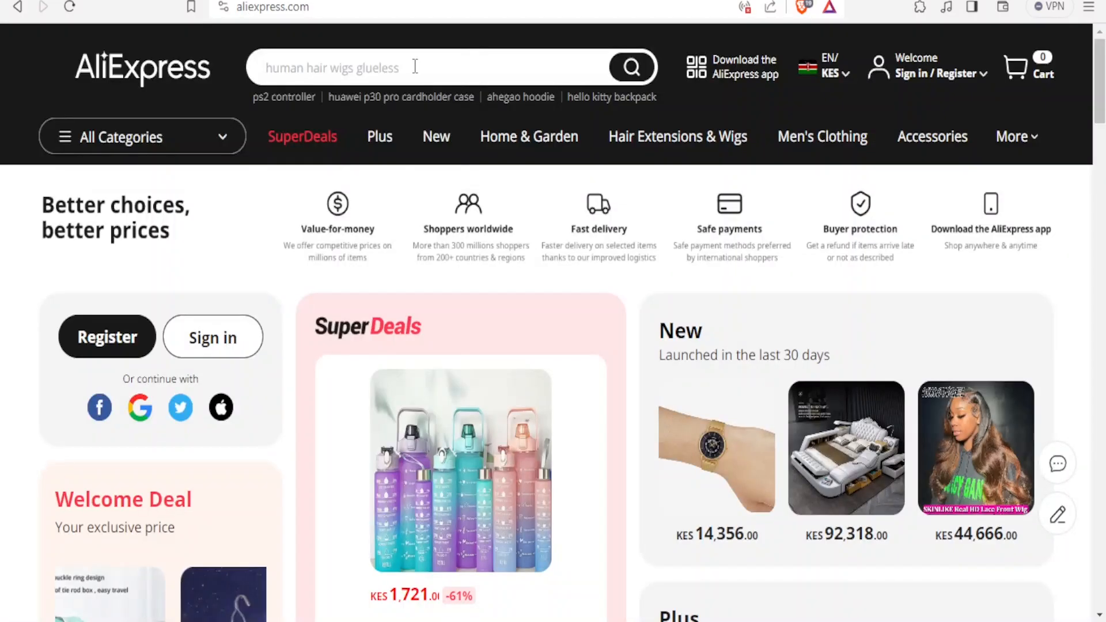
pyautogui.click(415, 66)
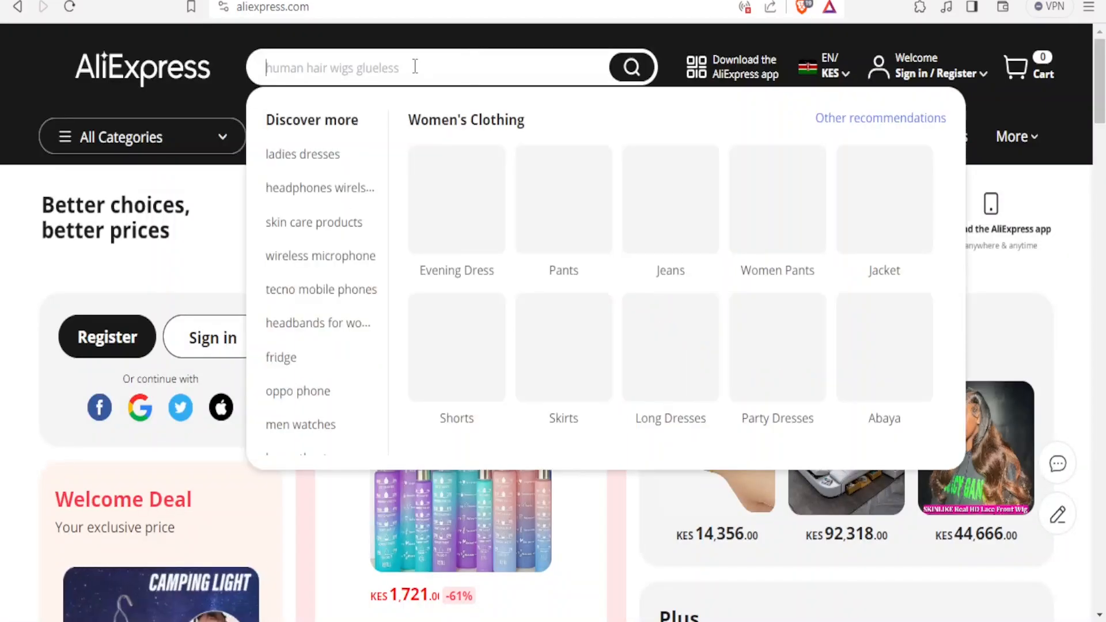
pyautogui.write('laptops')
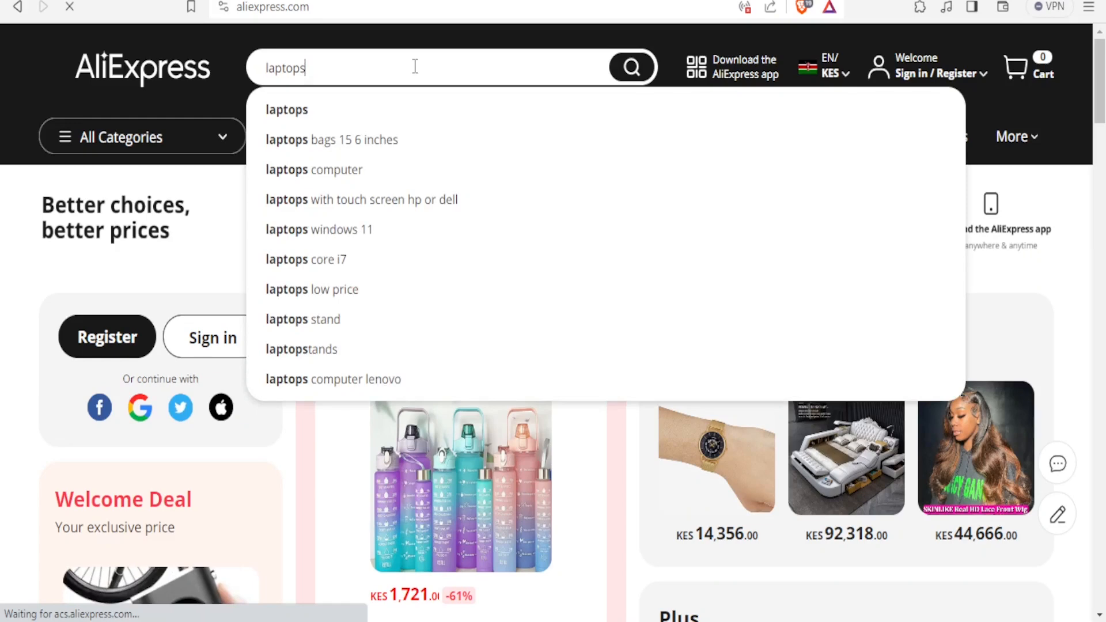
pyautogui.press('Return')
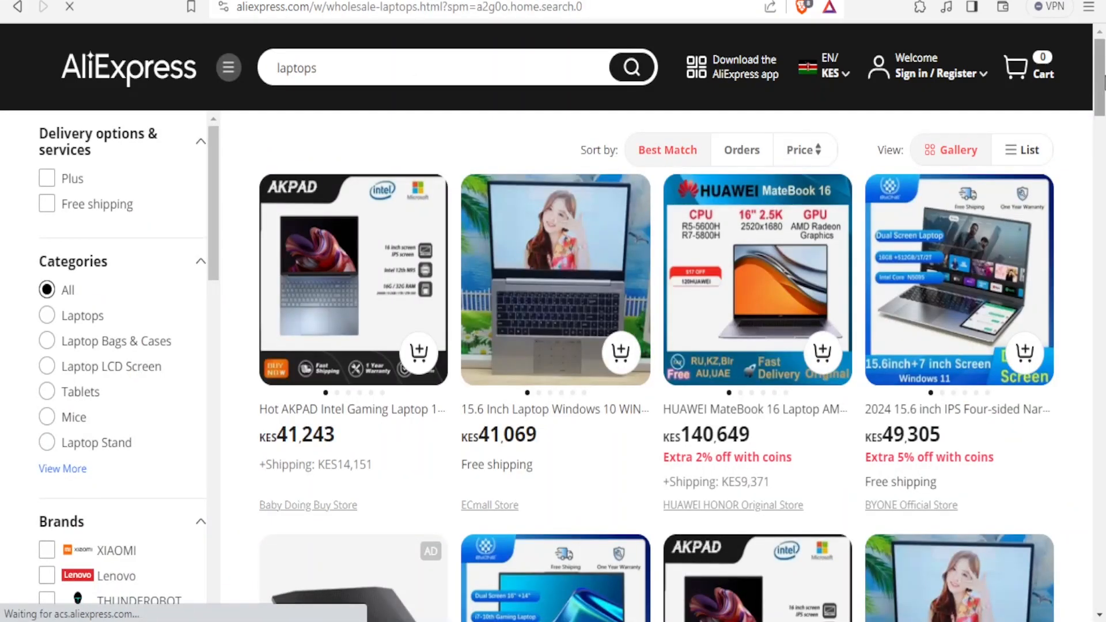
# Browse the laptop results and open the 13th Gen i7 15.6 inch laptop listing
pyautogui.scroll(-3, 656, 363)
pyautogui.scroll(2, 656, 363)
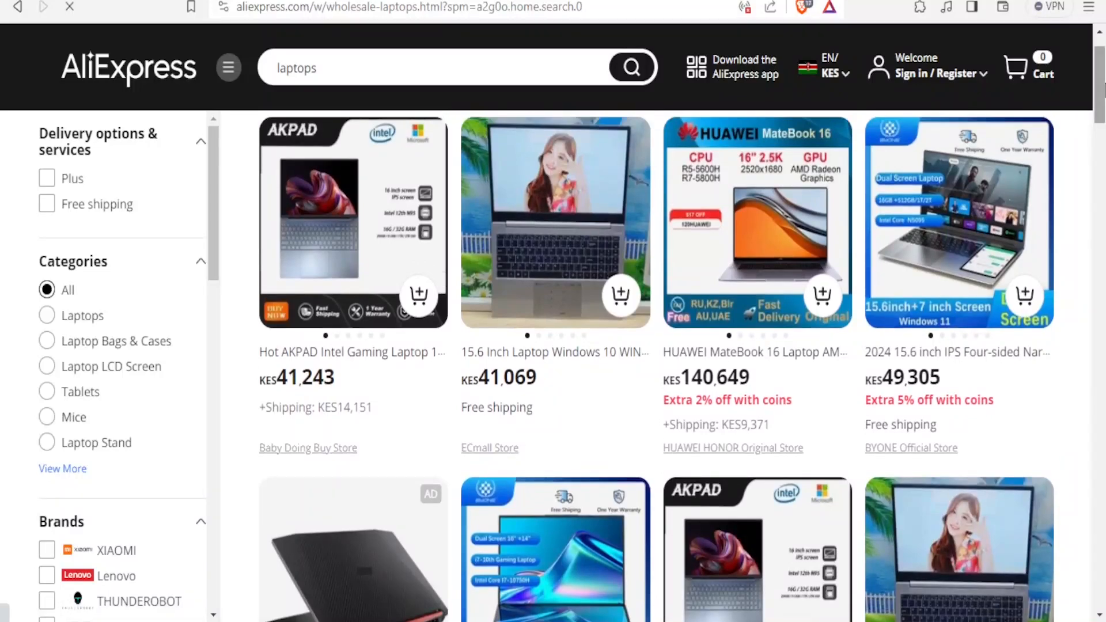
pyautogui.scroll(-5, 657, 363)
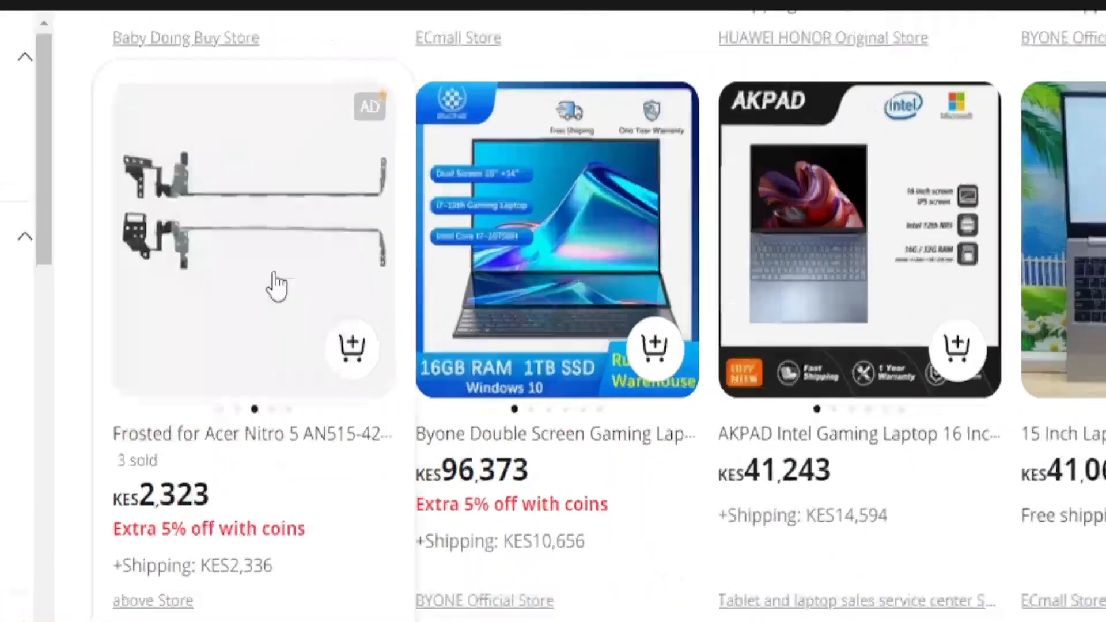
pyautogui.click(946, 266)
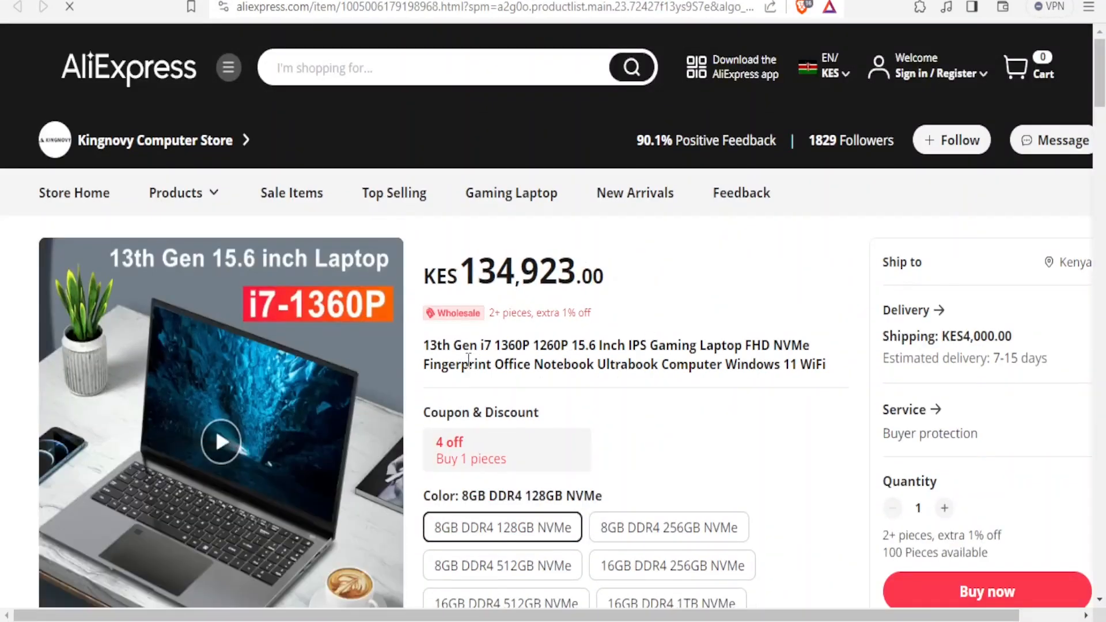
# Select the laptop listing's full title and return to the Big Cartel new product form
pyautogui.moveTo(425, 346); pyautogui.dragTo(817, 390)
pyautogui.hotkey('ctrl', 'c')
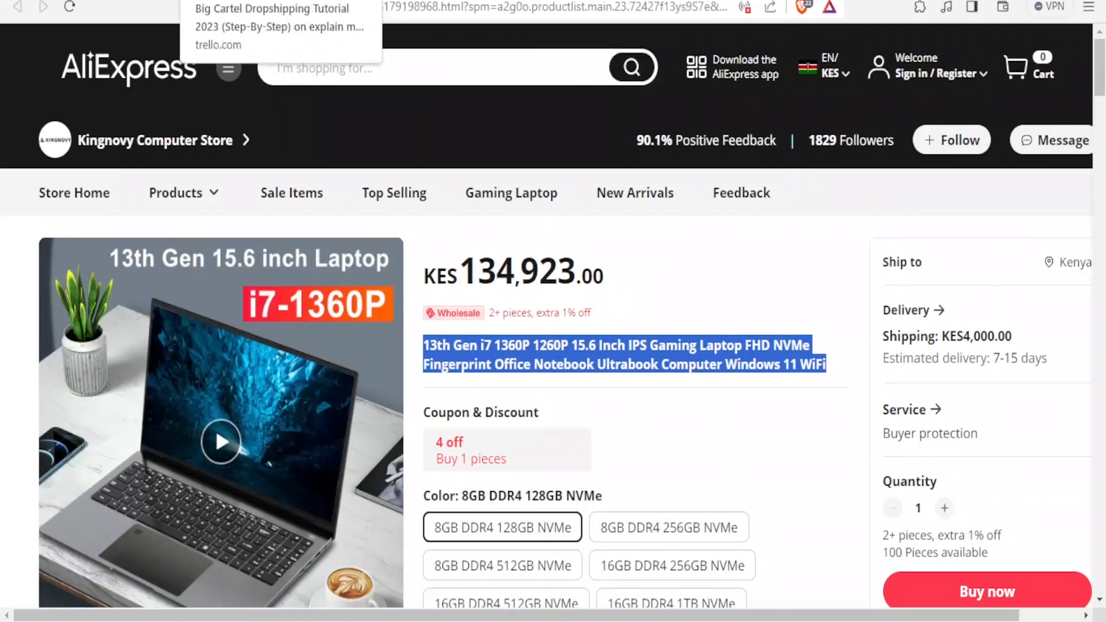
pyautogui.click(124, 1)
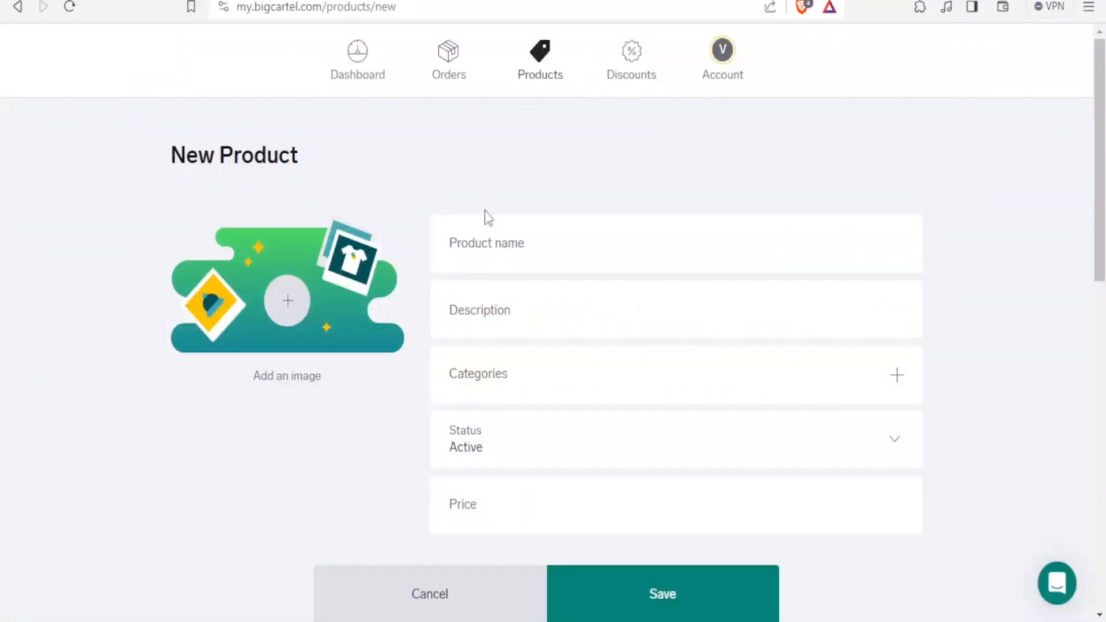
# Paste the copied laptop title into both the product name and description fields
pyautogui.click(474, 242)
pyautogui.hotkey('ctrl', 'v')
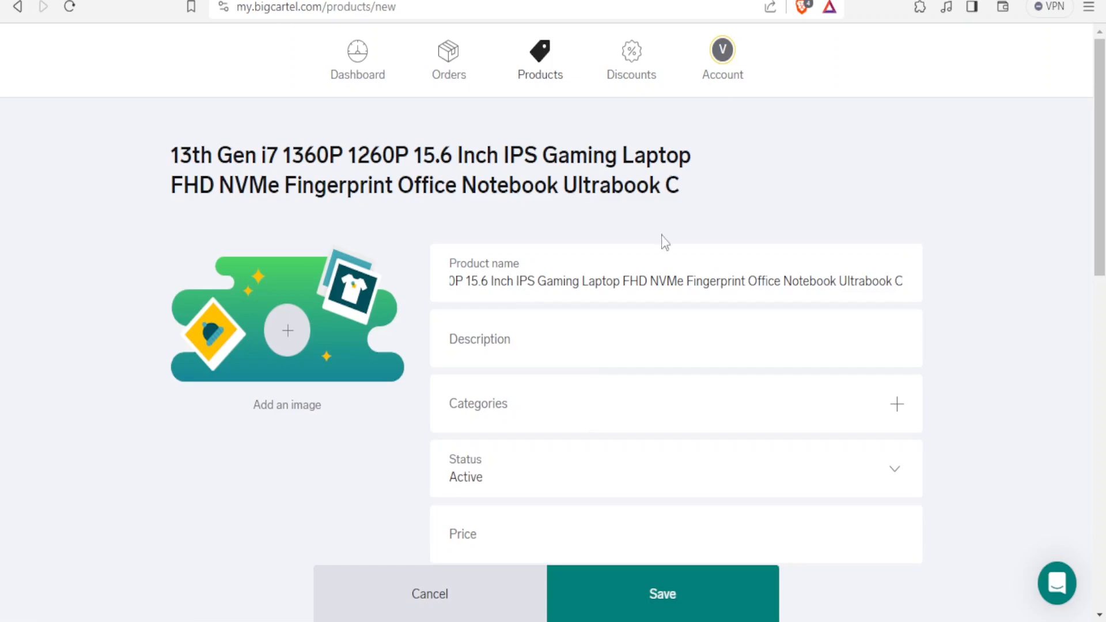
pyautogui.click(522, 344)
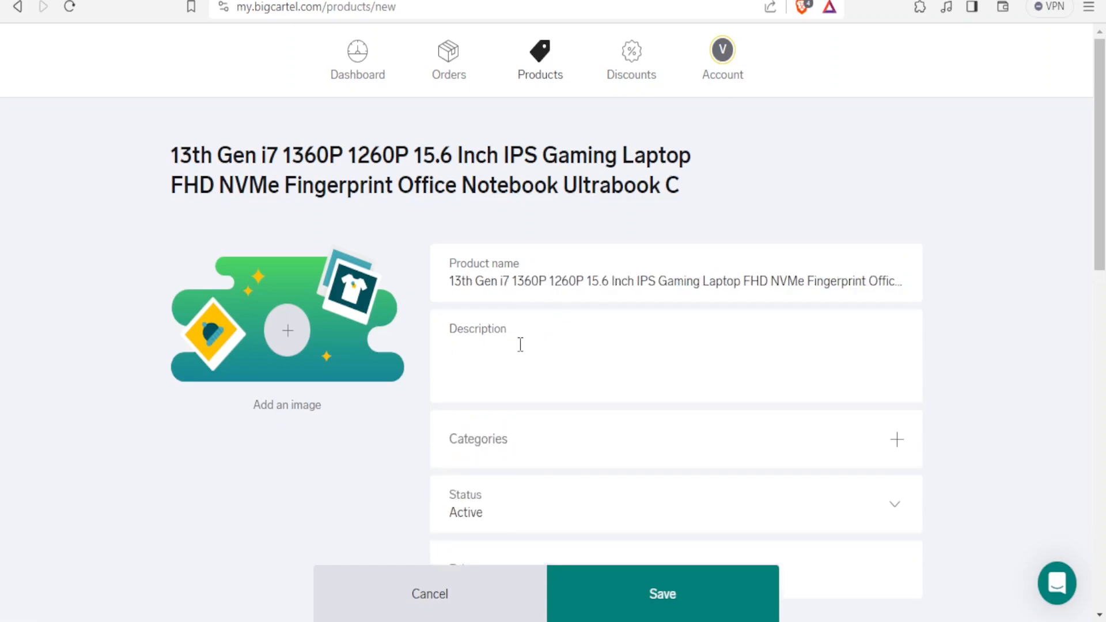
pyautogui.write('13th Gen i7 1360P 1260P 15.6 Inch IPS Gaming Laptop FHD NVMe Fingerprint Office Notebook Ultrabook Computer Windows 11 WiFi')
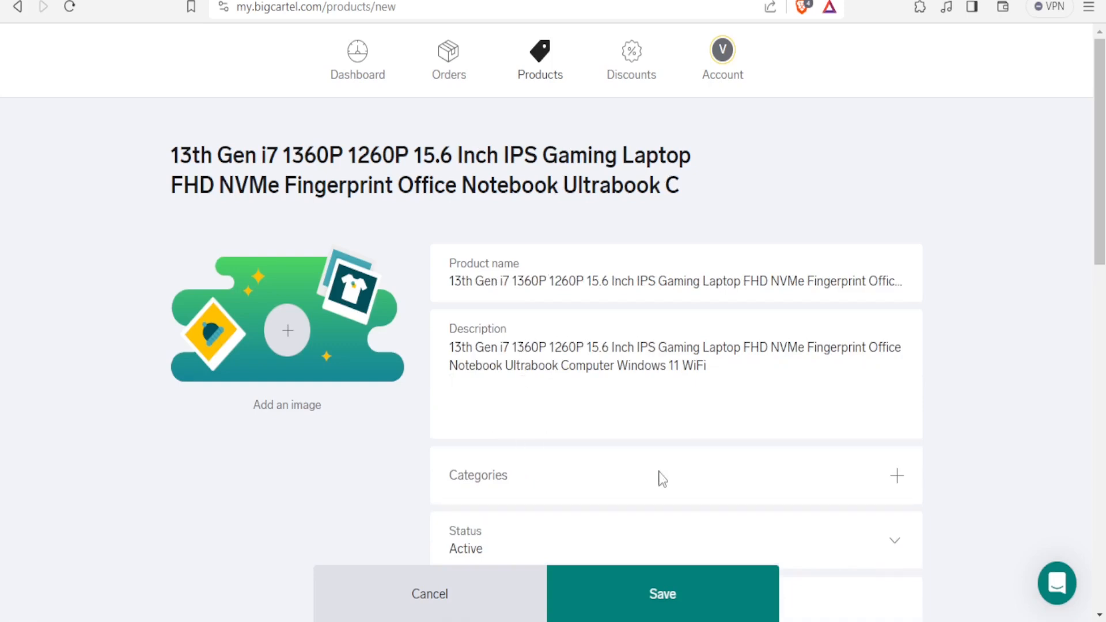
# Create the categories New, Used and Old and assign all three to the product
pyautogui.scroll(-4, 1097, 210)
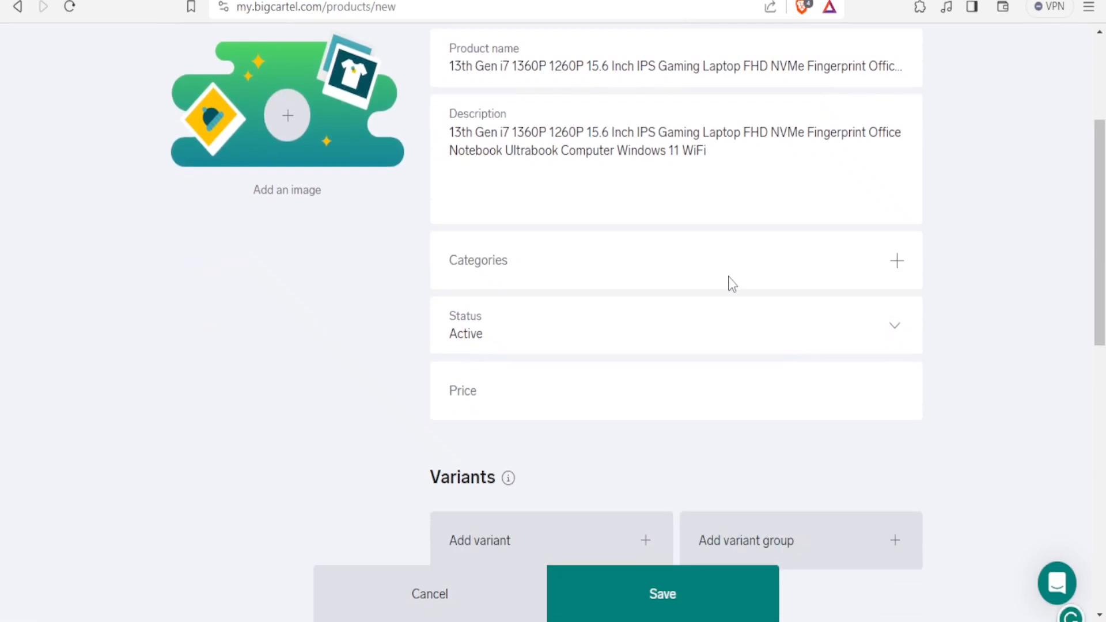
pyautogui.click(904, 268)
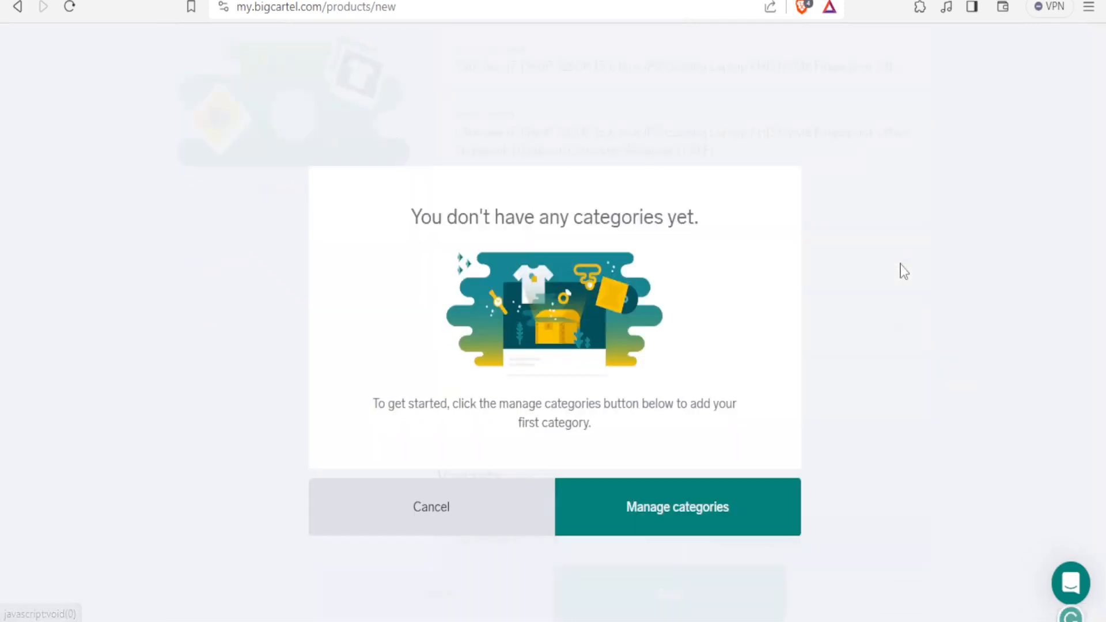
pyautogui.click(661, 506)
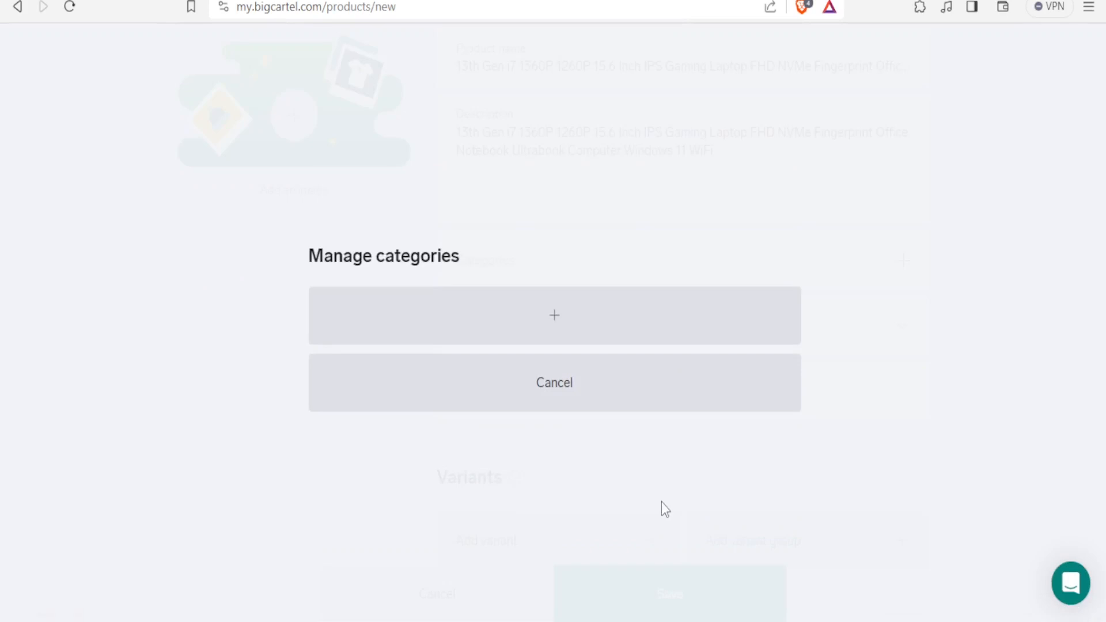
pyautogui.click(552, 342)
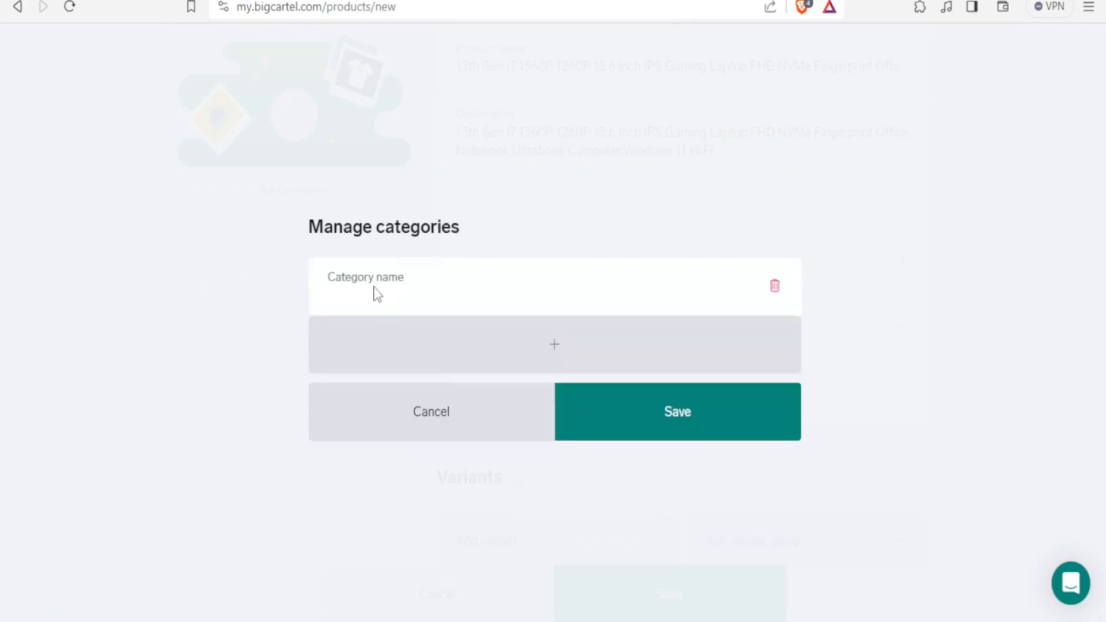
pyautogui.write('New')
pyautogui.click(549, 354)
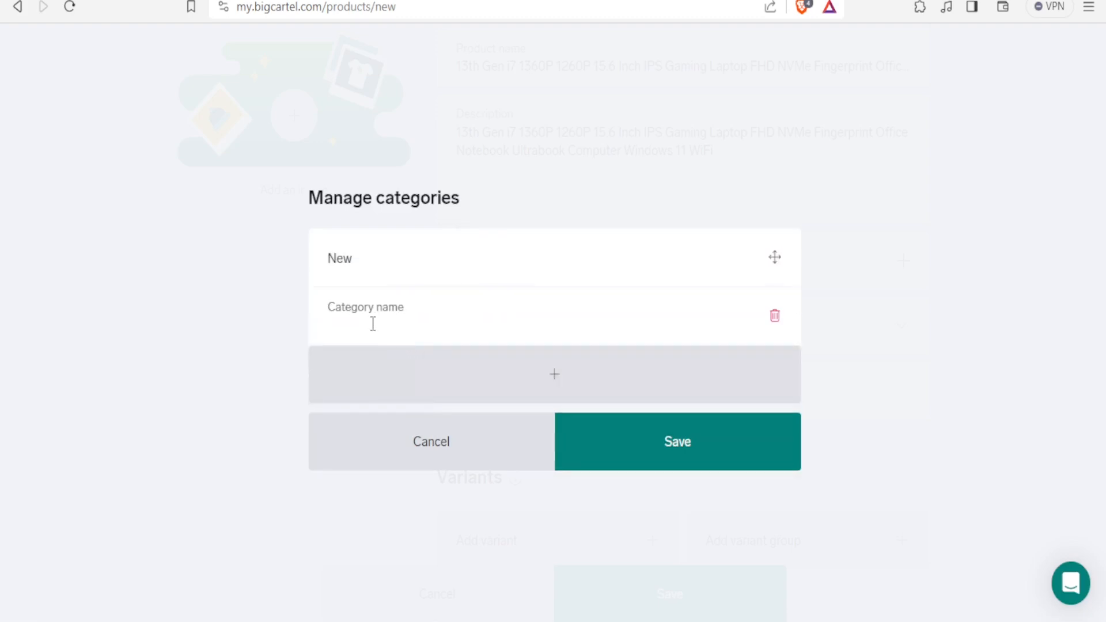
pyautogui.write('Used')
pyautogui.click(540, 377)
pyautogui.write('Old')
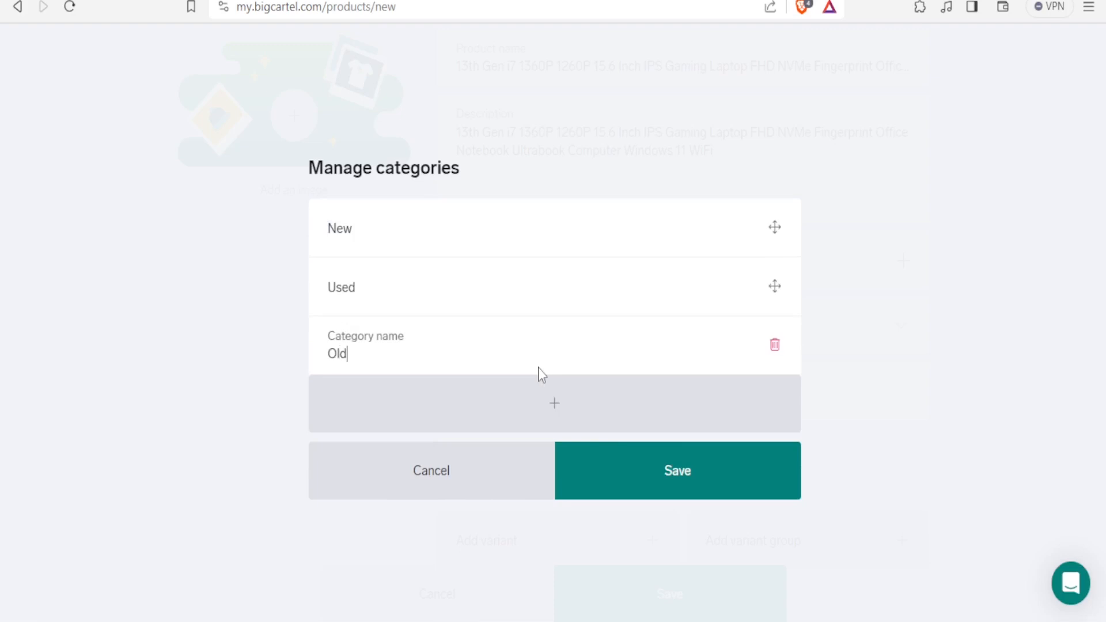
pyautogui.click(636, 473)
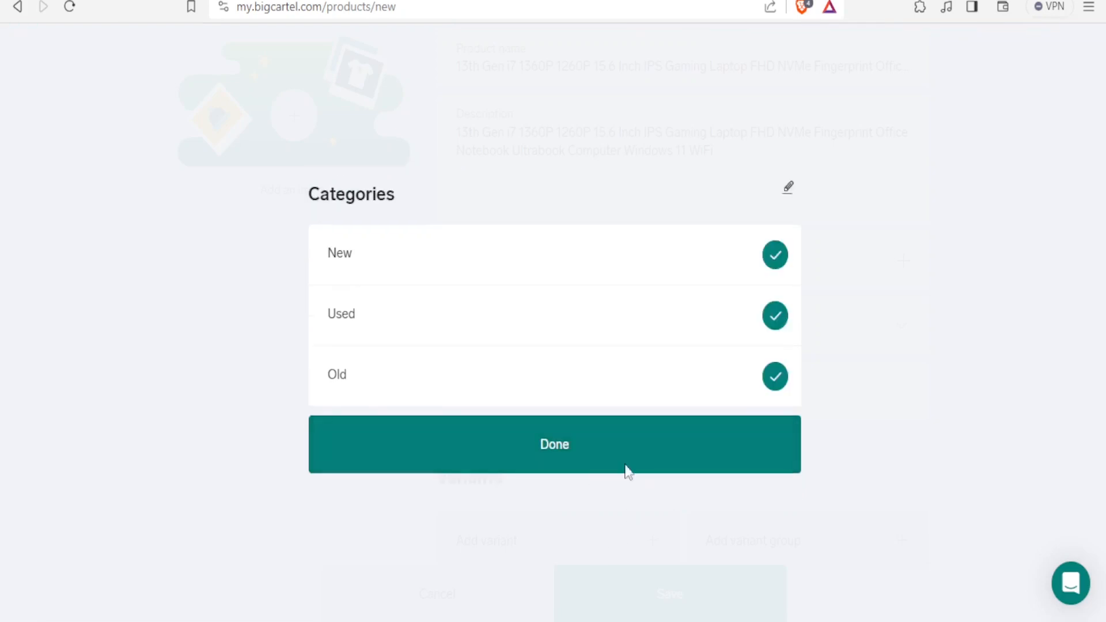
pyautogui.click(573, 444)
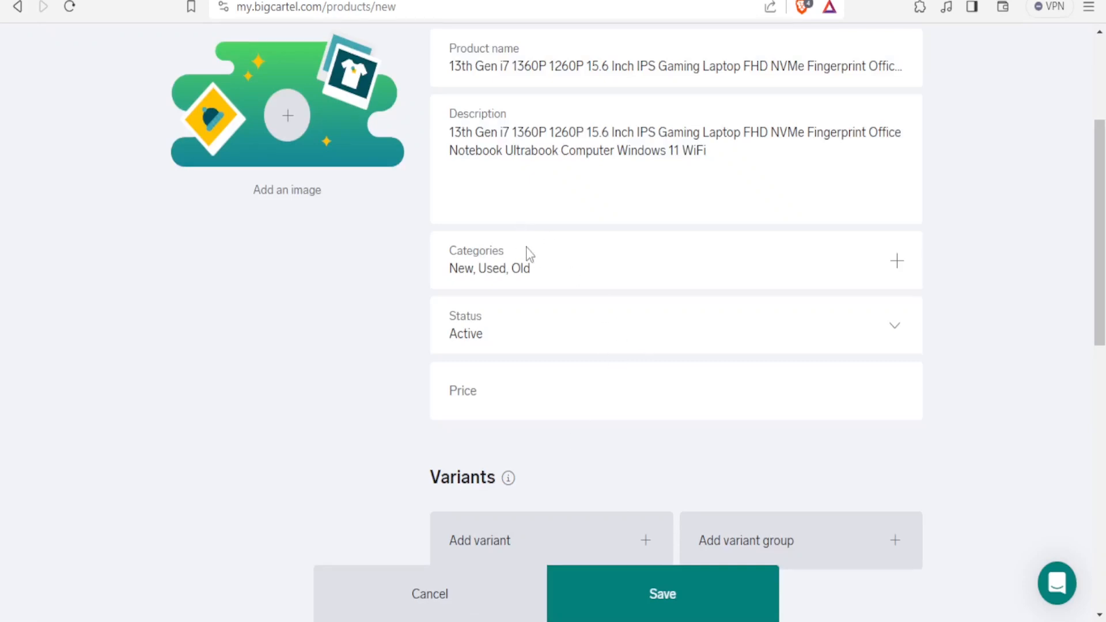
# Keep the status Active and, after checking the AliExpress listing price, set the product price to 140,000
pyautogui.click(546, 340)
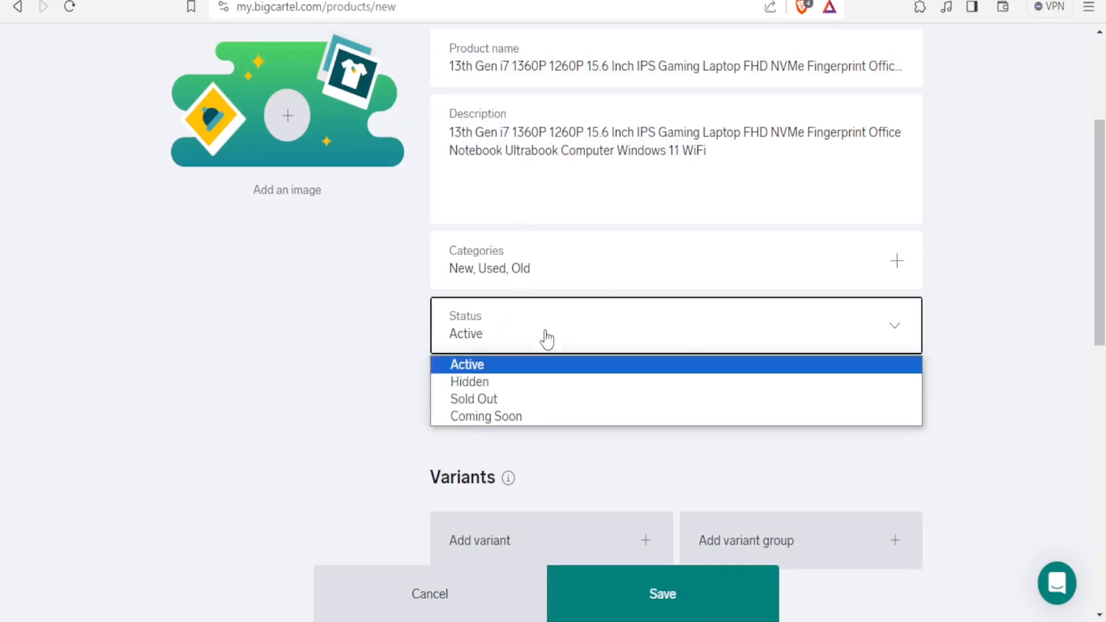
pyautogui.click(490, 363)
pyautogui.click(489, 392)
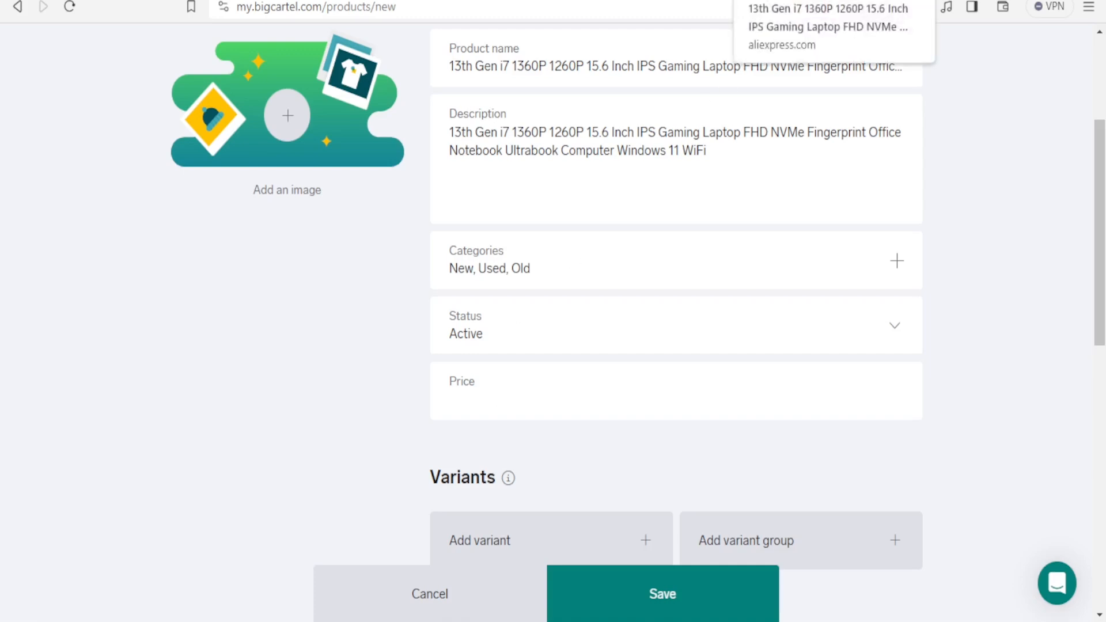
pyautogui.click(800, 1)
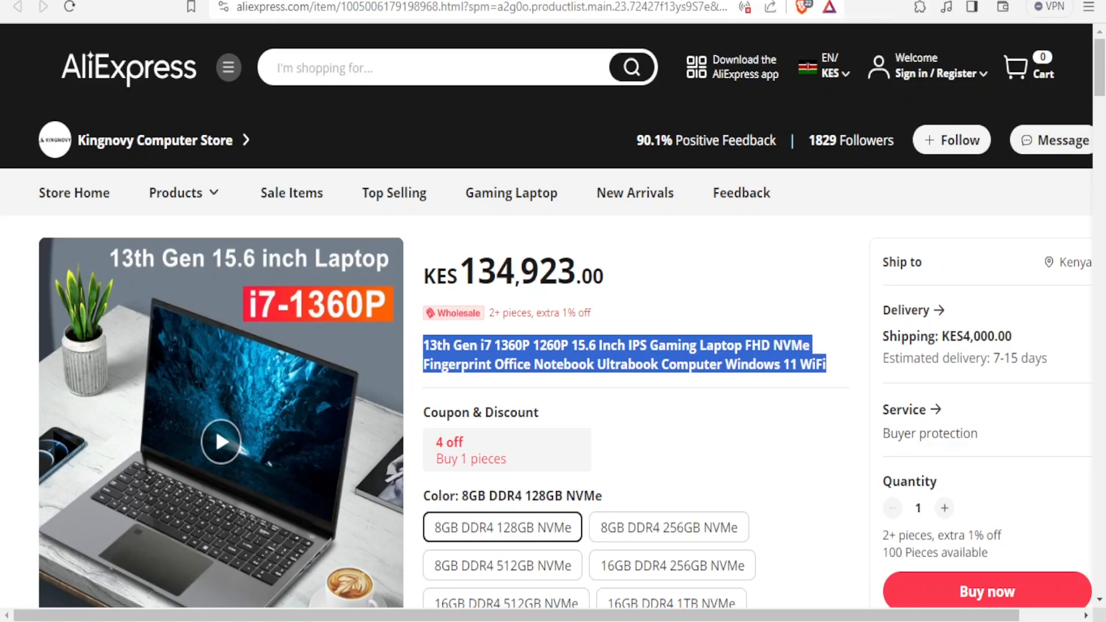
pyautogui.click(468, 276)
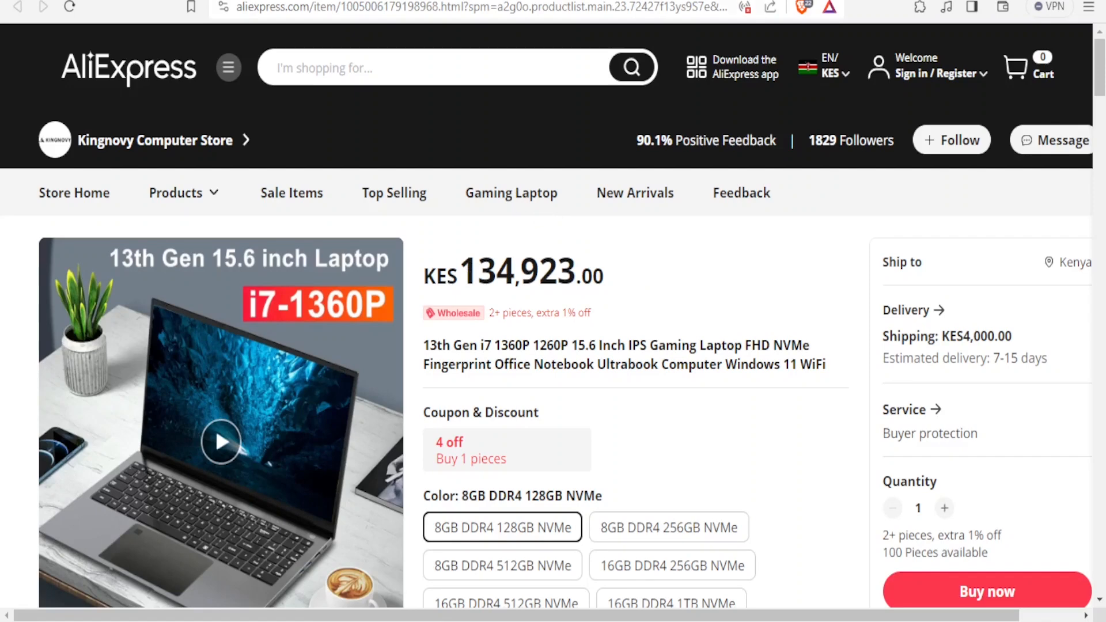
pyautogui.click(236, 1)
pyautogui.click(457, 386)
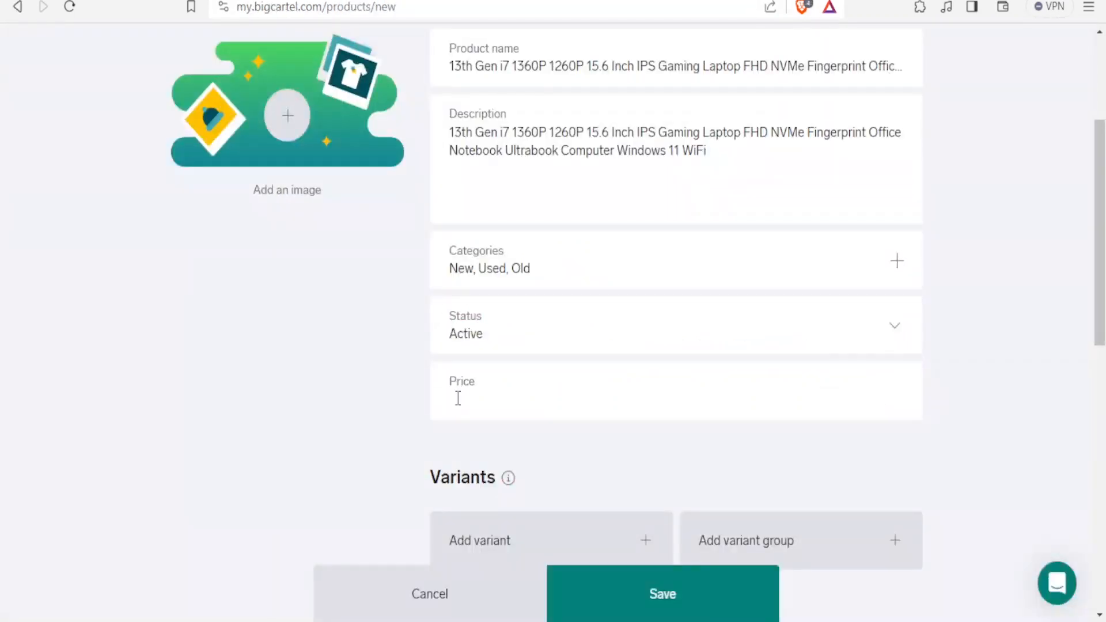
pyautogui.write('140,000')
# Add two product variants named colour and Grey
pyautogui.scroll(-3, 1103, 234)
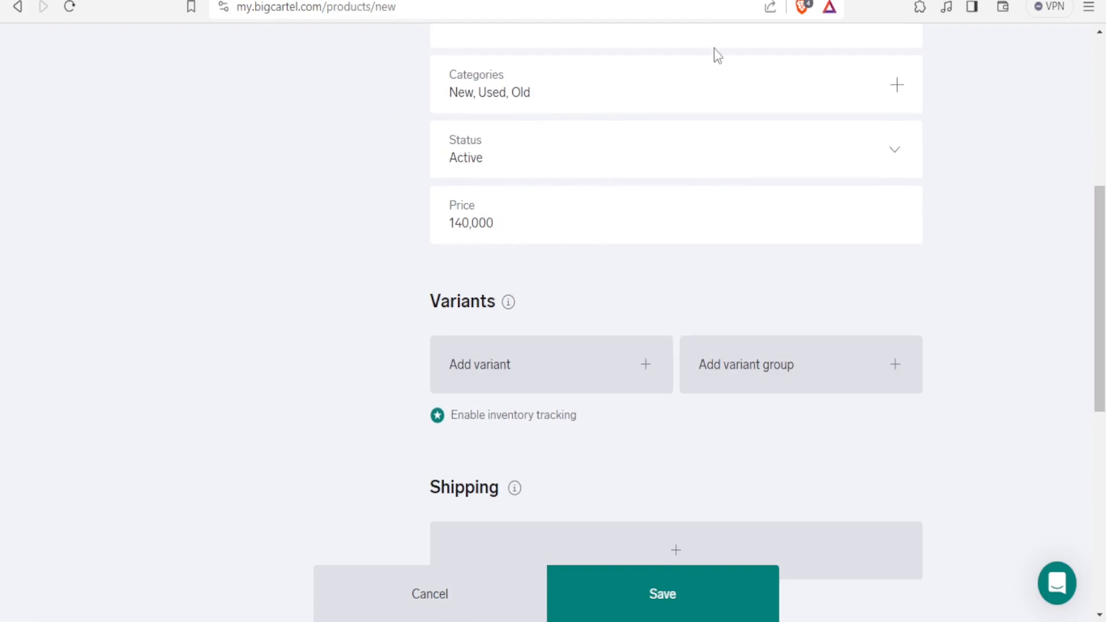
pyautogui.click(792, 1)
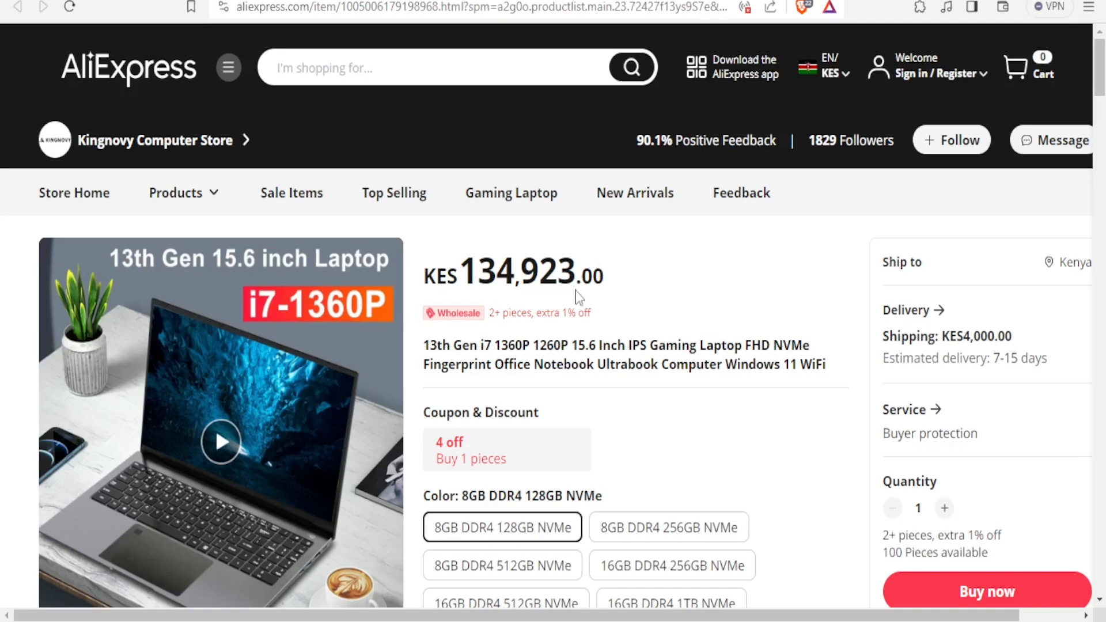
pyautogui.moveTo(224, 68)
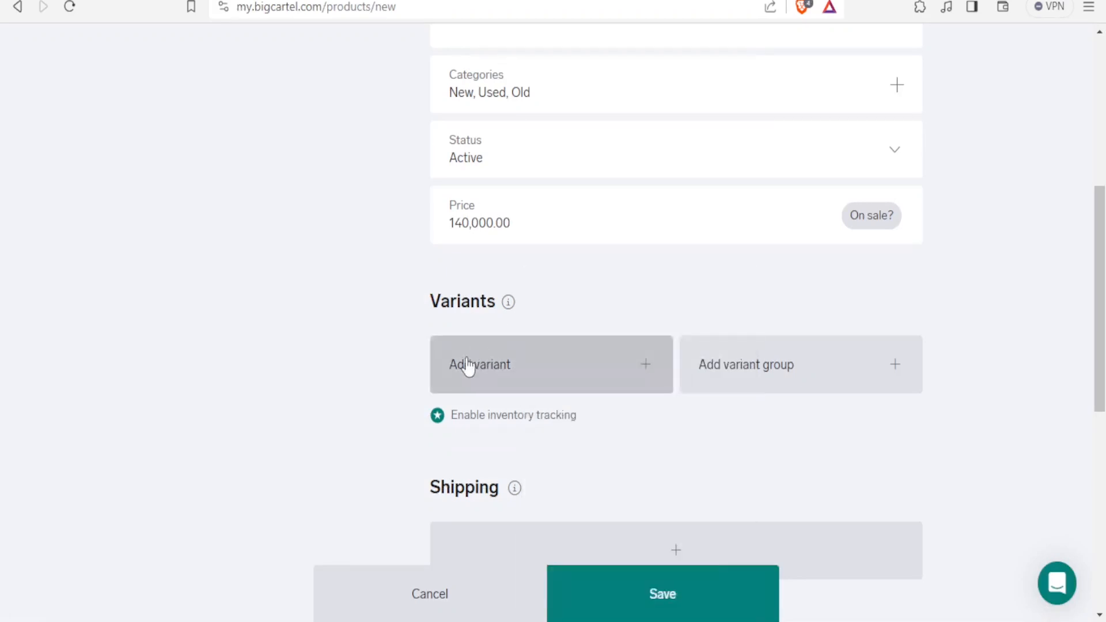
pyautogui.click(655, 377)
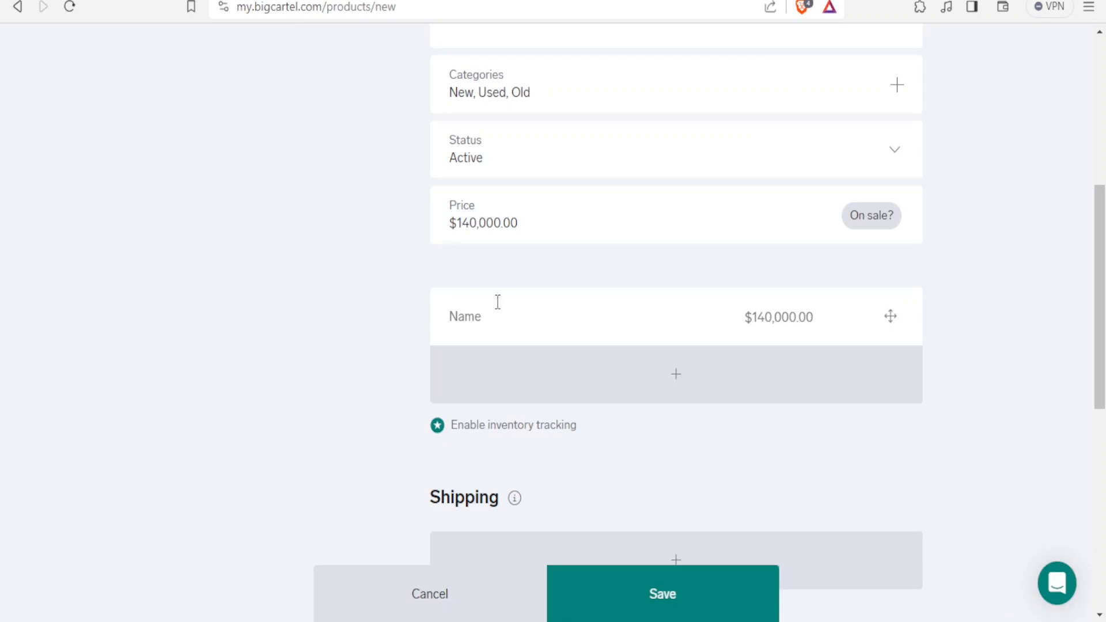
pyautogui.click(683, 389)
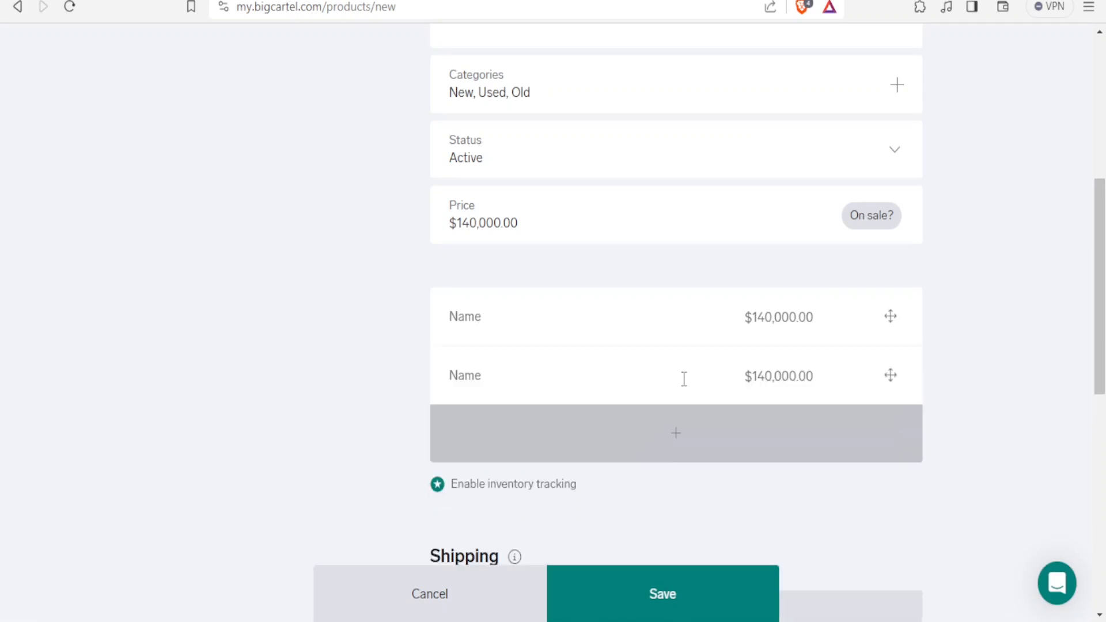
pyautogui.click(478, 314)
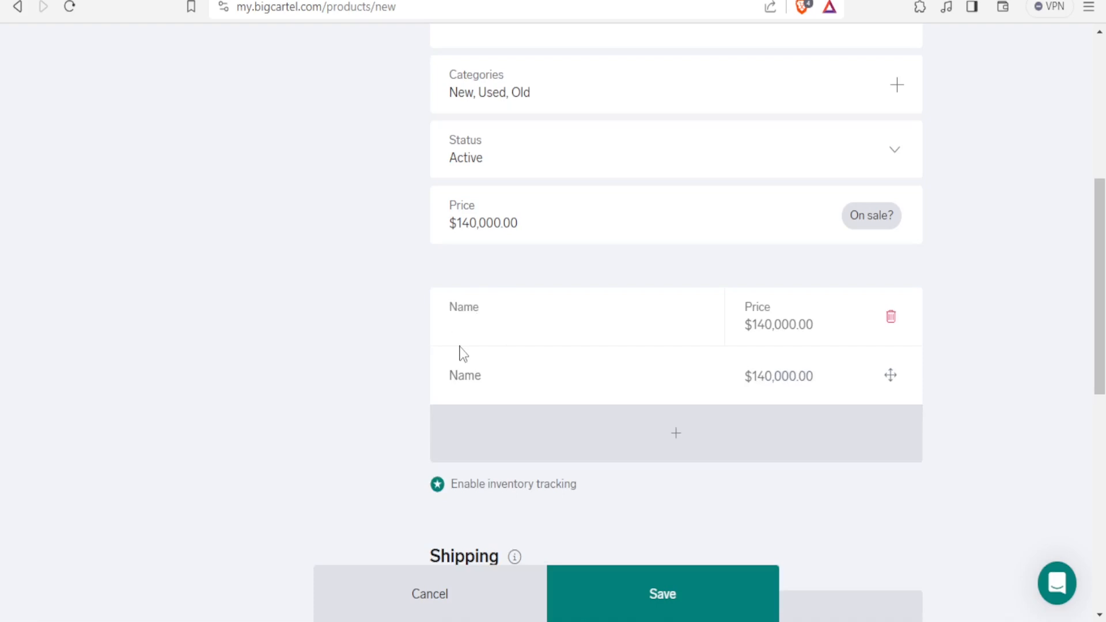
pyautogui.write('Bla')
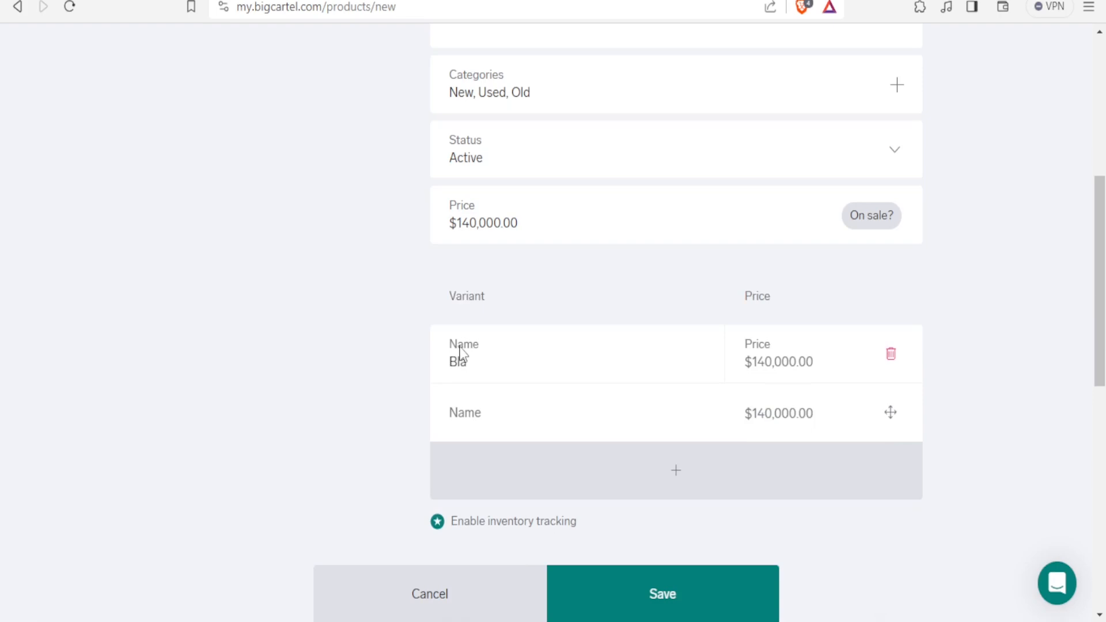
pyautogui.press('BackSpace')
pyautogui.press('BackSpace')
pyautogui.write('colou')
pyautogui.click(466, 419)
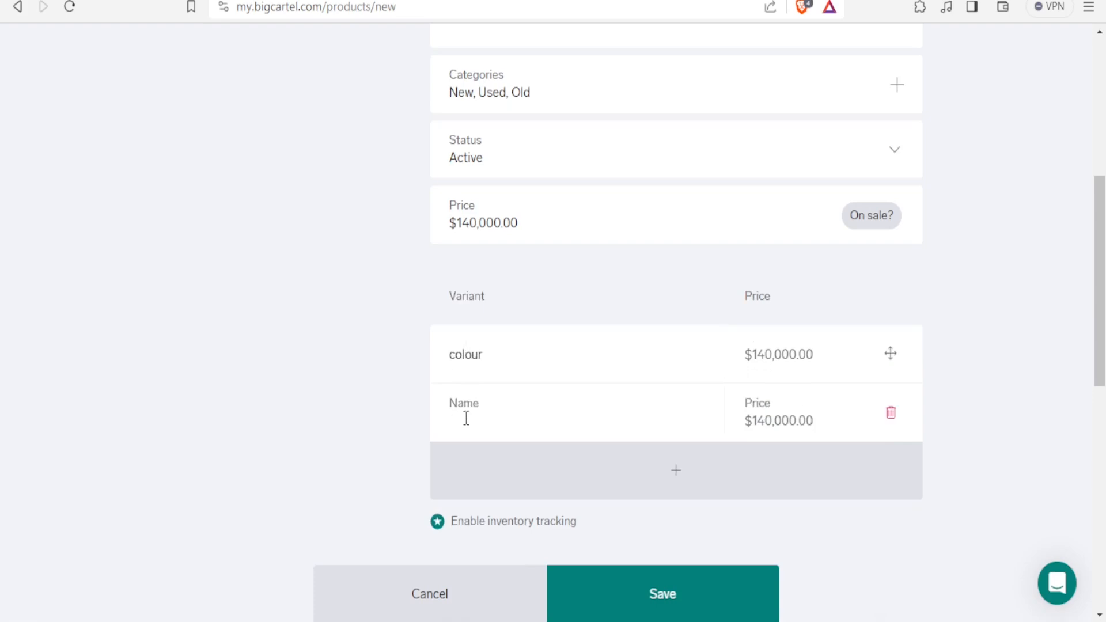
pyautogui.write('Greay')
pyautogui.press('BackSpace')
pyautogui.moveTo(1099, 246); pyautogui.dragTo(1101, 298)
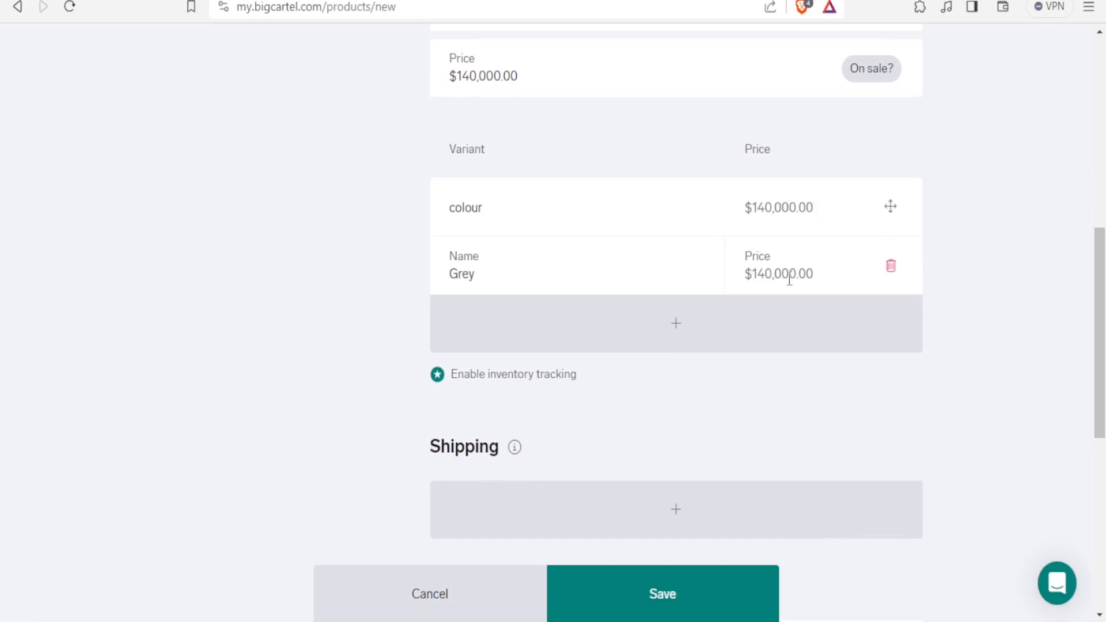
# Set the Grey variant's price to 139,000
pyautogui.click(766, 275)
pyautogui.press('BackSpace')
pyautogui.press('BackSpace')
pyautogui.write('39')
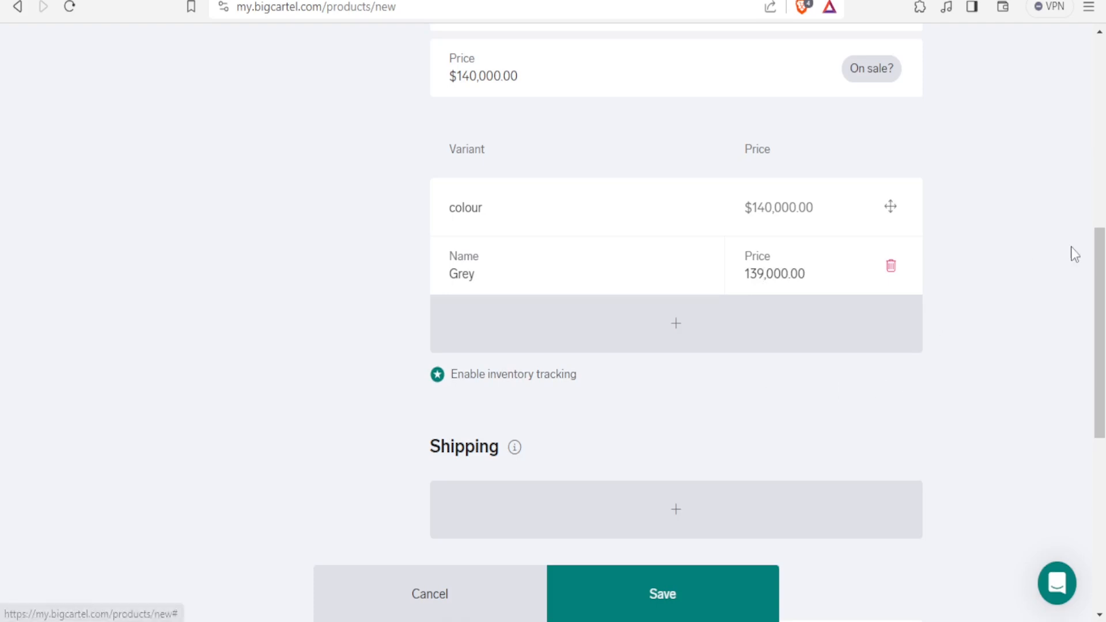
# Add a shipping country row and save the new product
pyautogui.moveTo(1099, 321); pyautogui.dragTo(1099, 431)
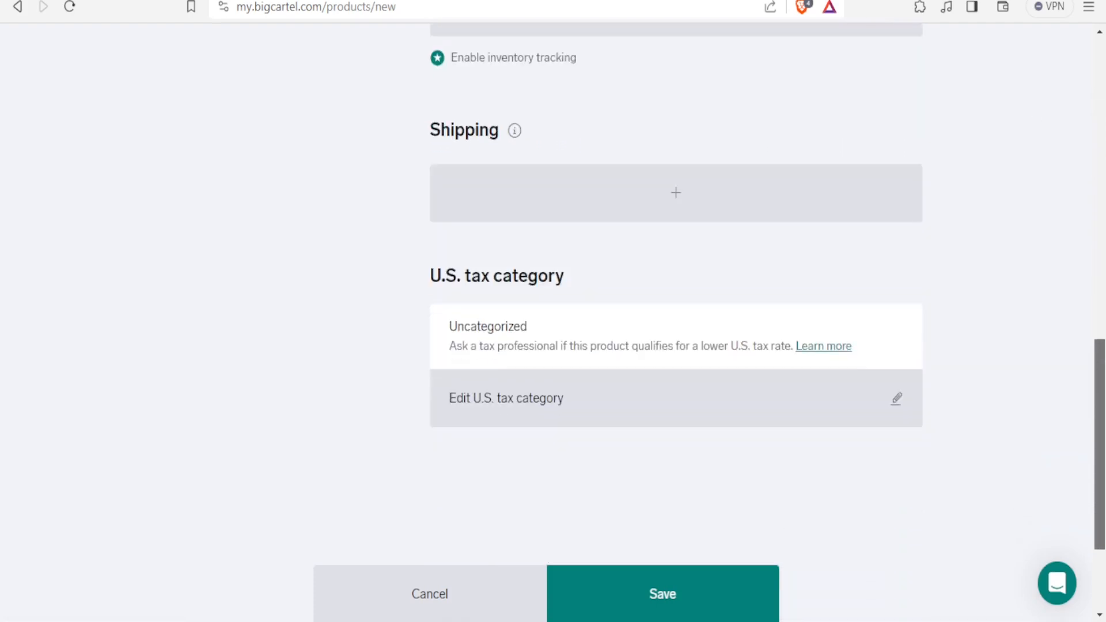
pyautogui.click(642, 219)
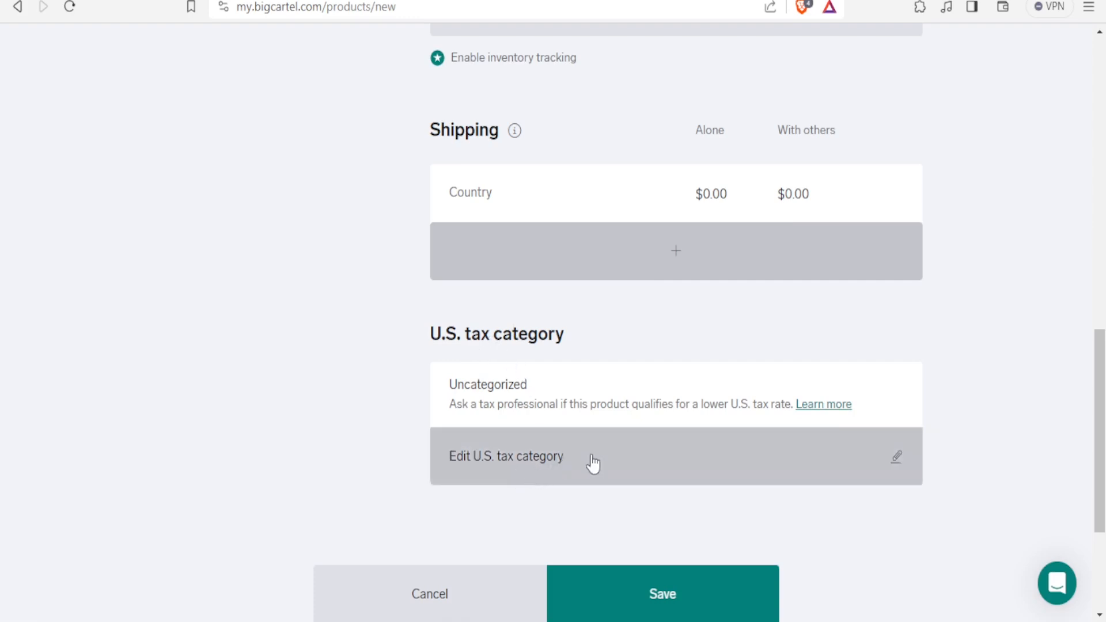
pyautogui.click(681, 608)
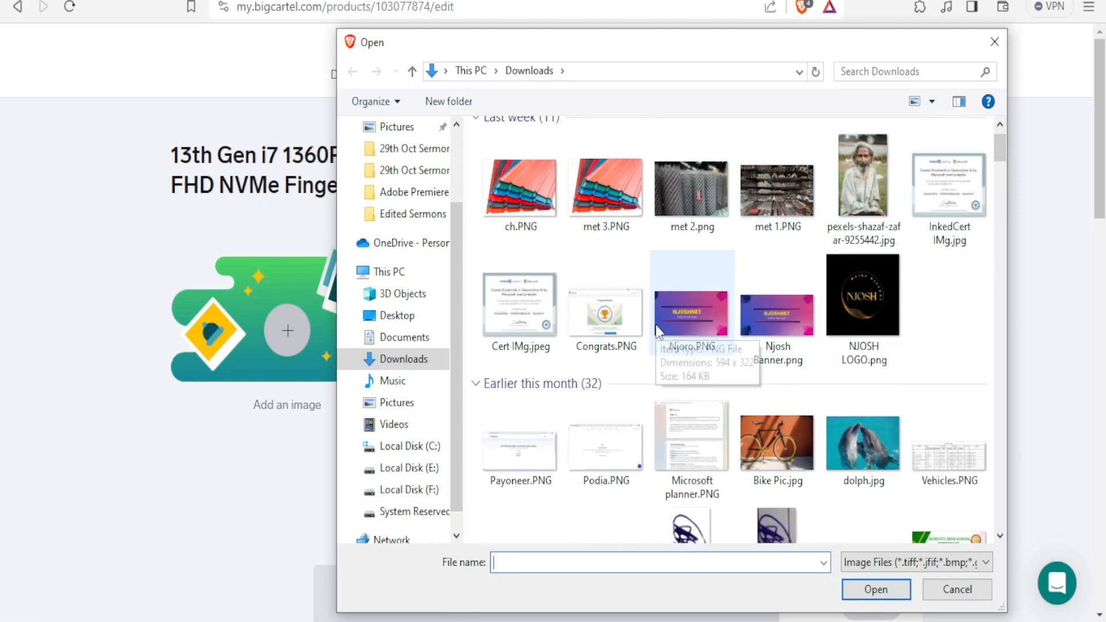
# Upload Njoro.PNG from Downloads as the product image and save the product
pyautogui.click(672, 330)
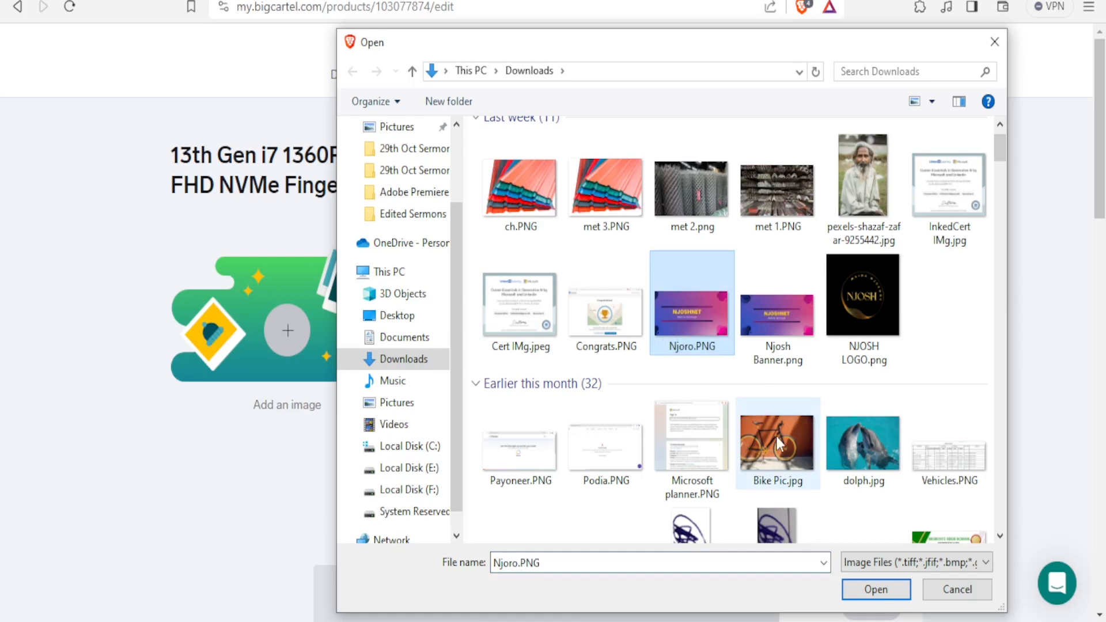
pyautogui.click(875, 589)
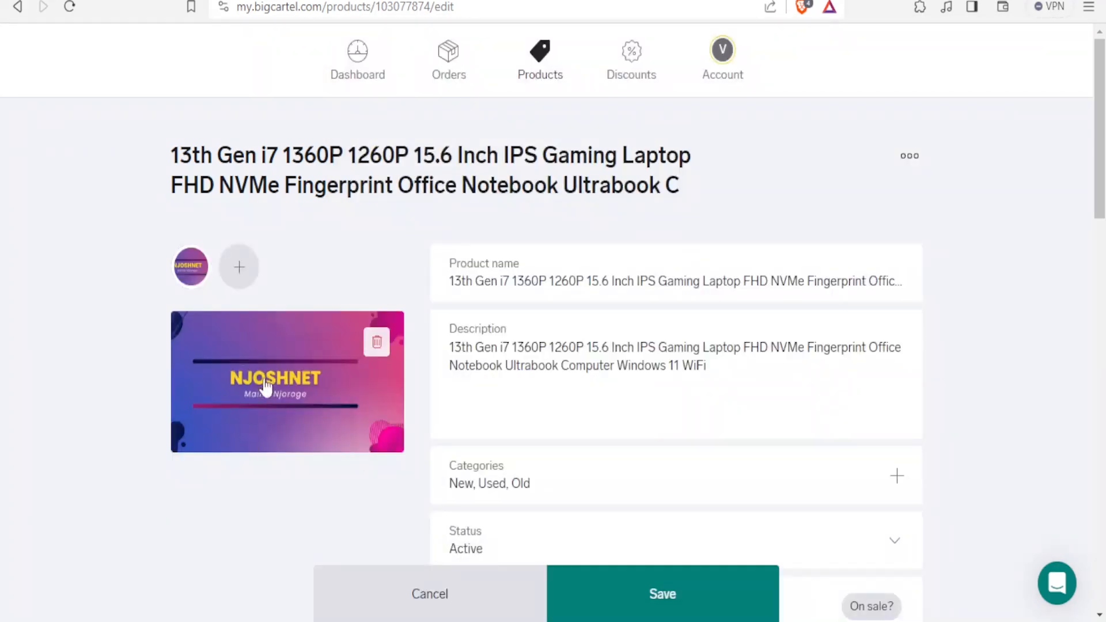
pyautogui.click(643, 586)
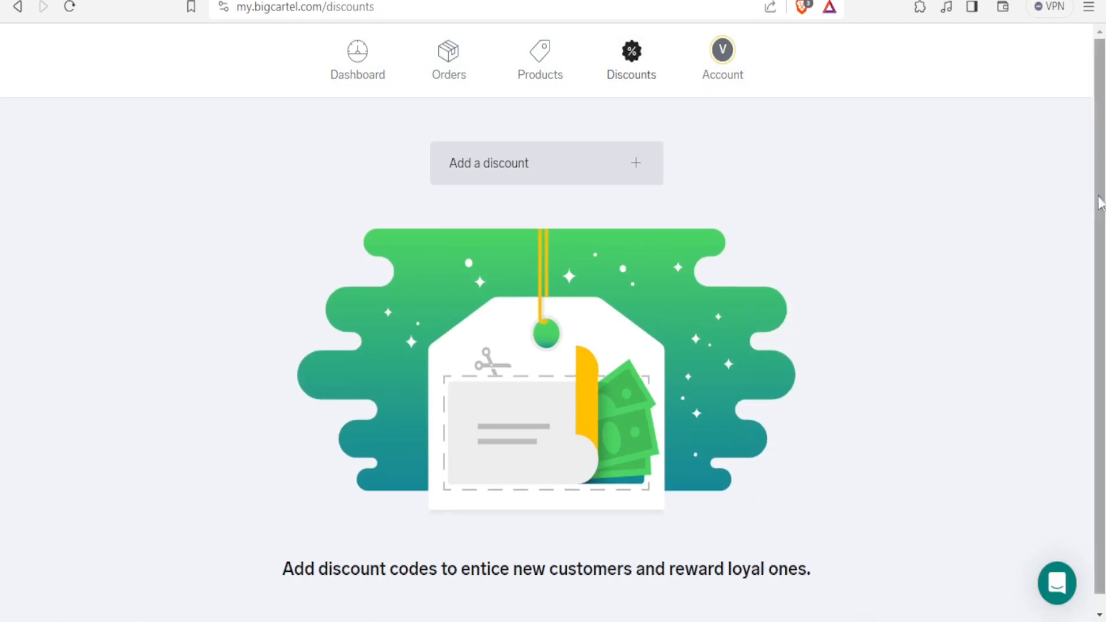
# Add a new discount with a randomly generated code and the description New Customer offer
pyautogui.scroll(-1, 1102, 199)
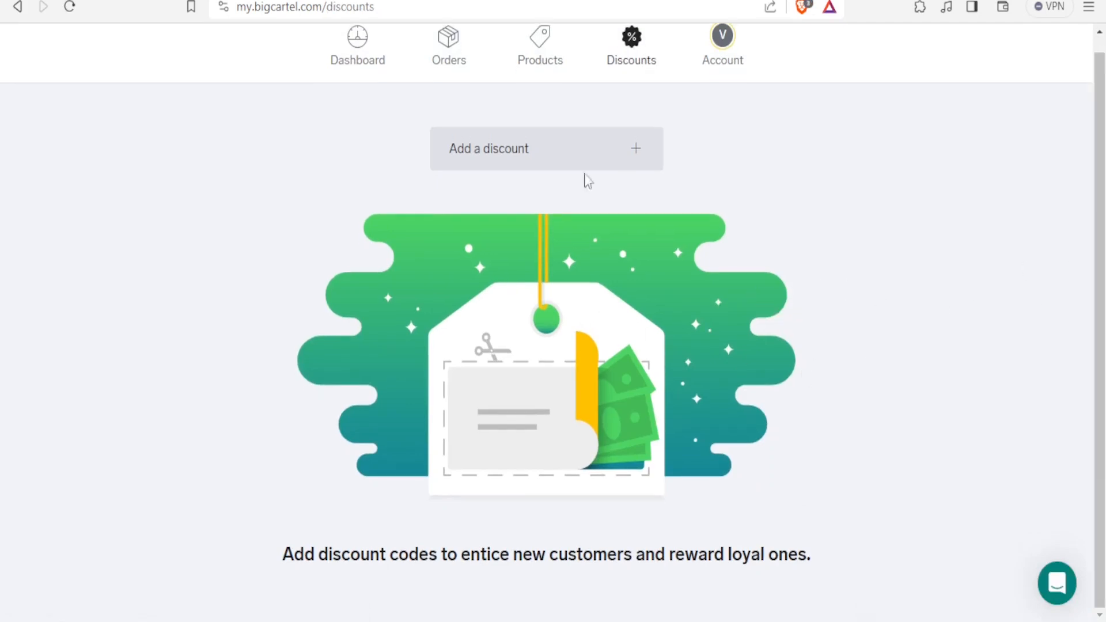
pyautogui.click(485, 166)
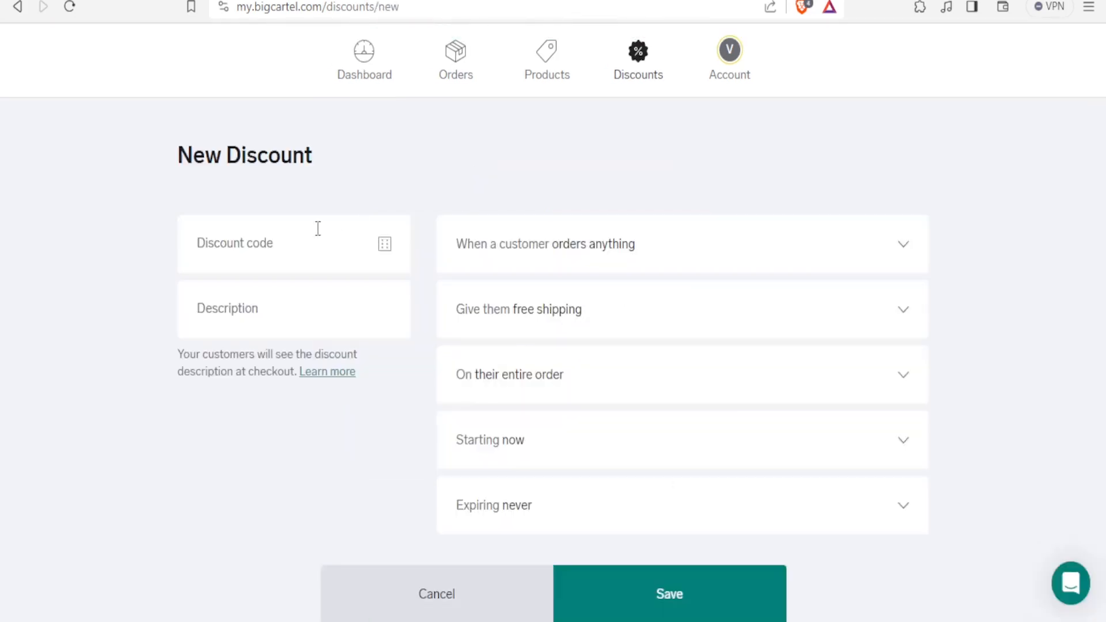
pyautogui.click(385, 246)
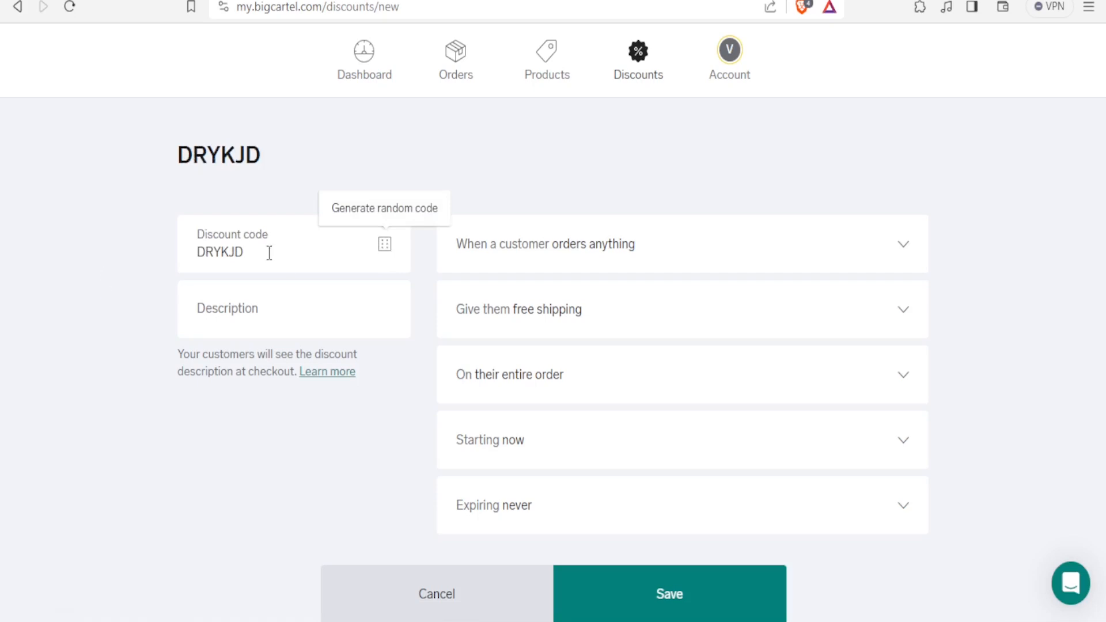
pyautogui.click(228, 314)
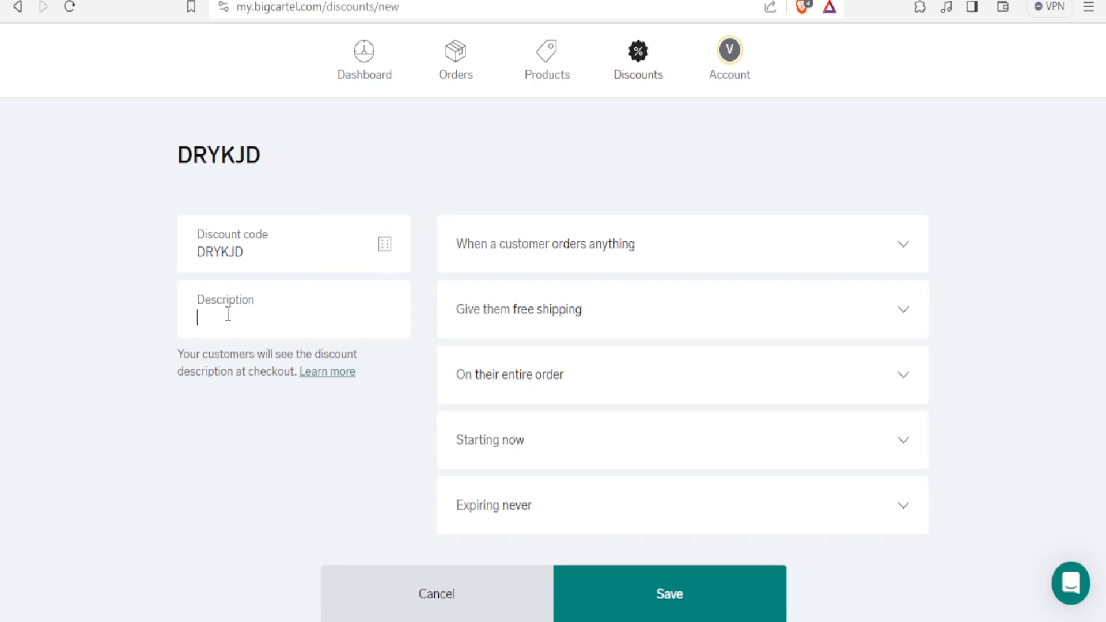
pyautogui.write('New Customer offer')
# Set the discount condition to when a customer spends at least 1000
pyautogui.click(902, 258)
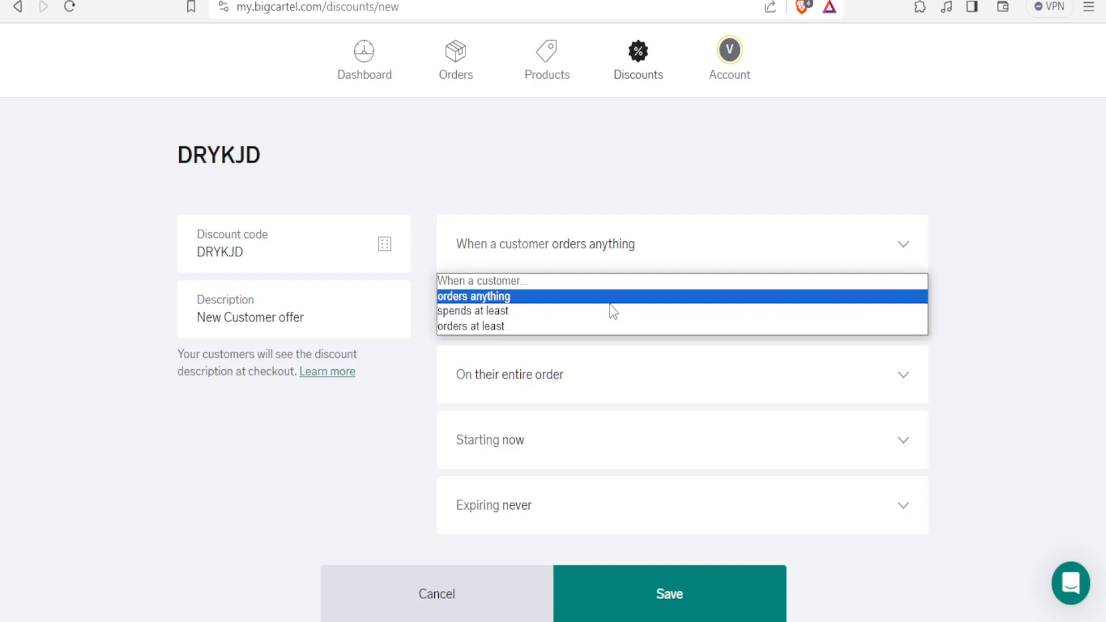
pyautogui.click(511, 315)
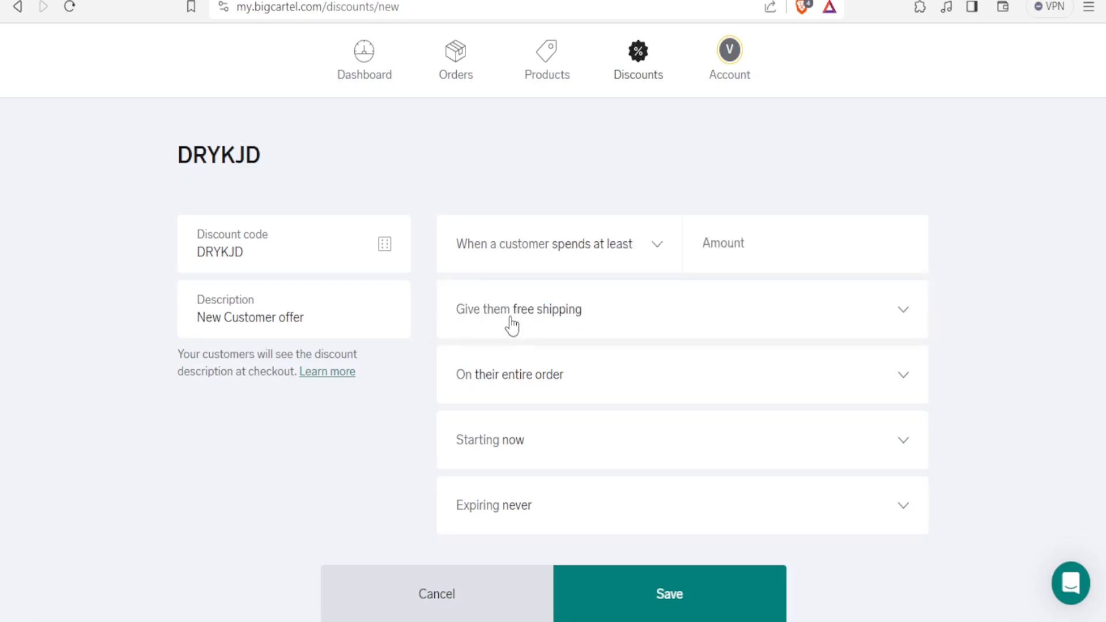
pyautogui.click(719, 238)
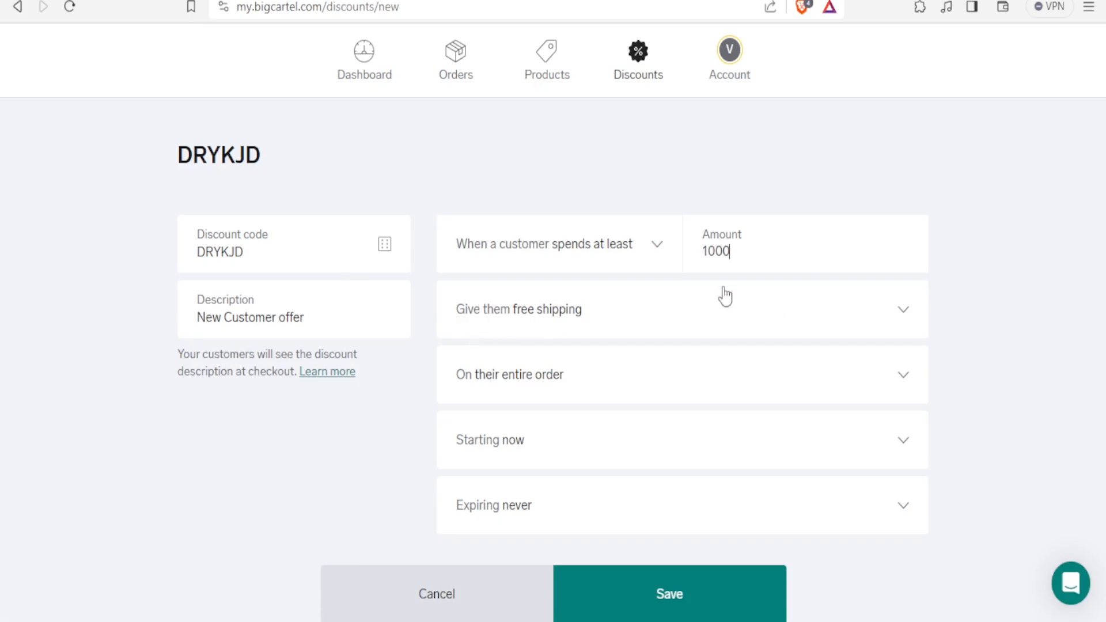
# Make the discount a 5% percentage discount
pyautogui.click(908, 317)
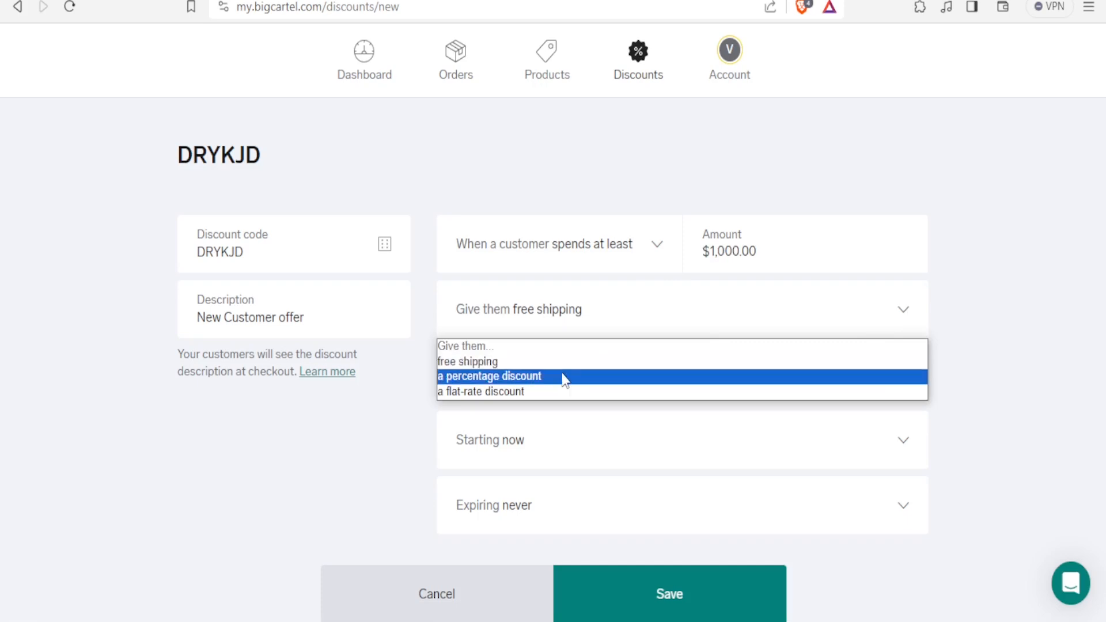
pyautogui.click(518, 376)
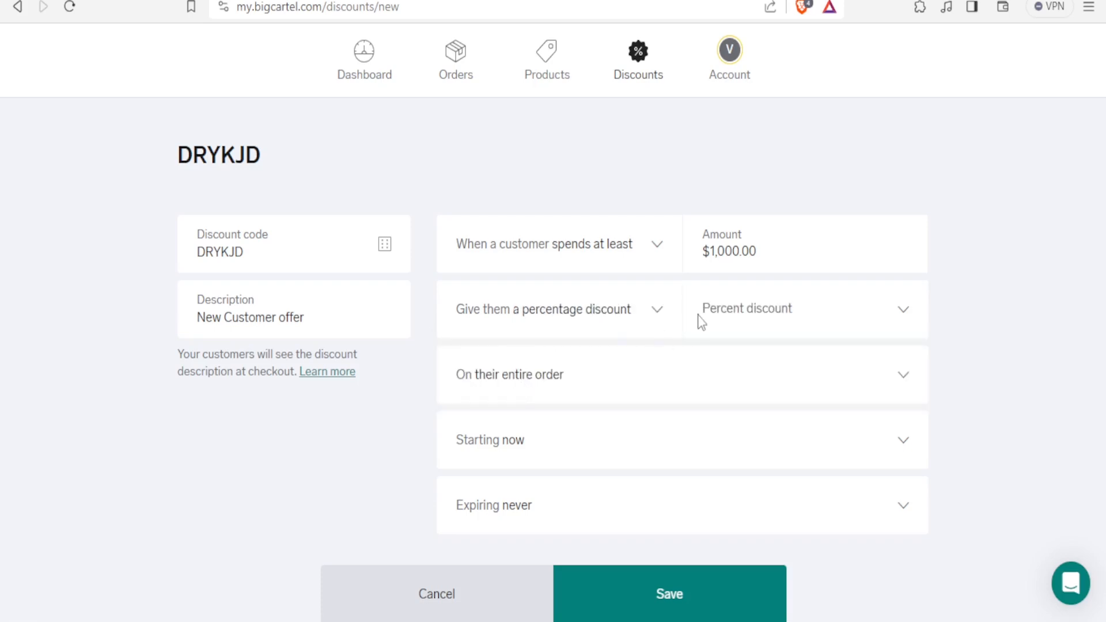
pyautogui.click(719, 316)
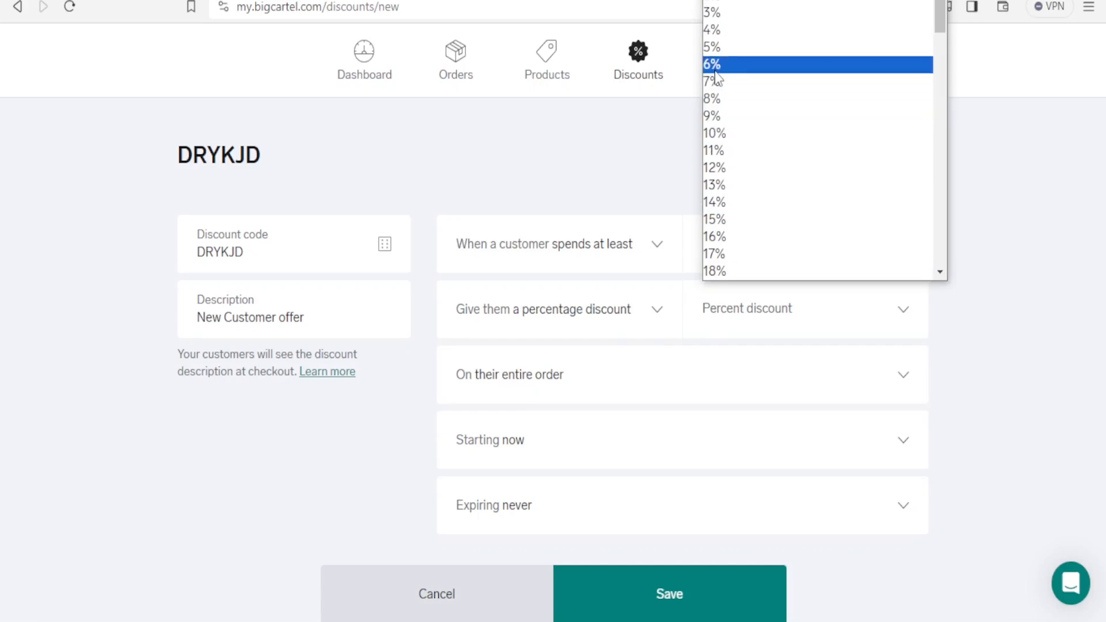
pyautogui.click(716, 46)
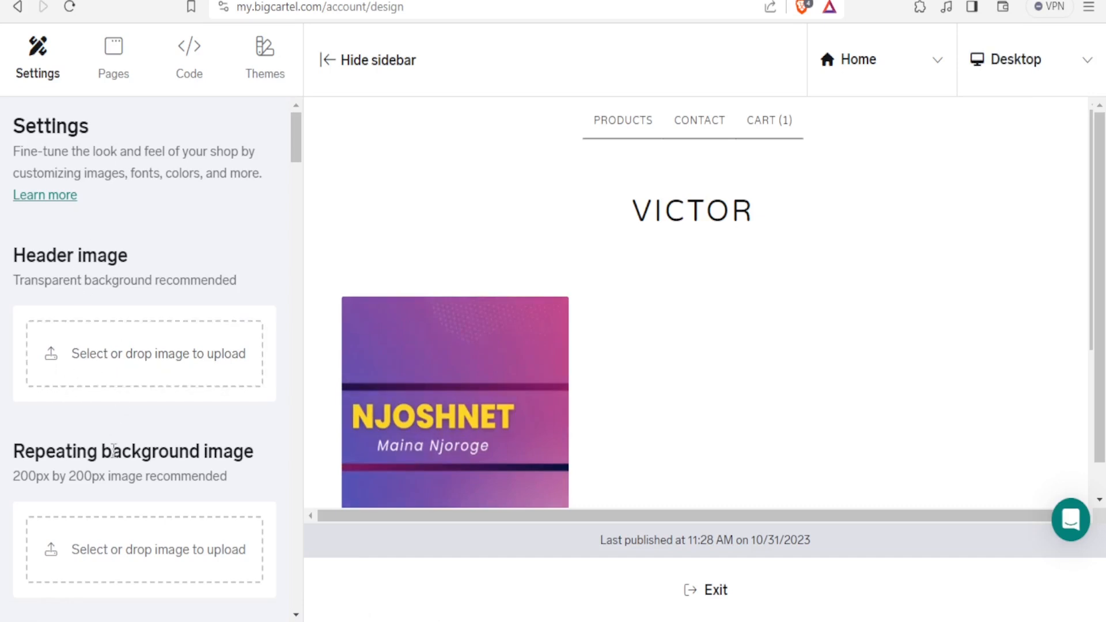
# Browse the shop design settings for images, colours and fonts
pyautogui.scroll(-6, 133, 512)
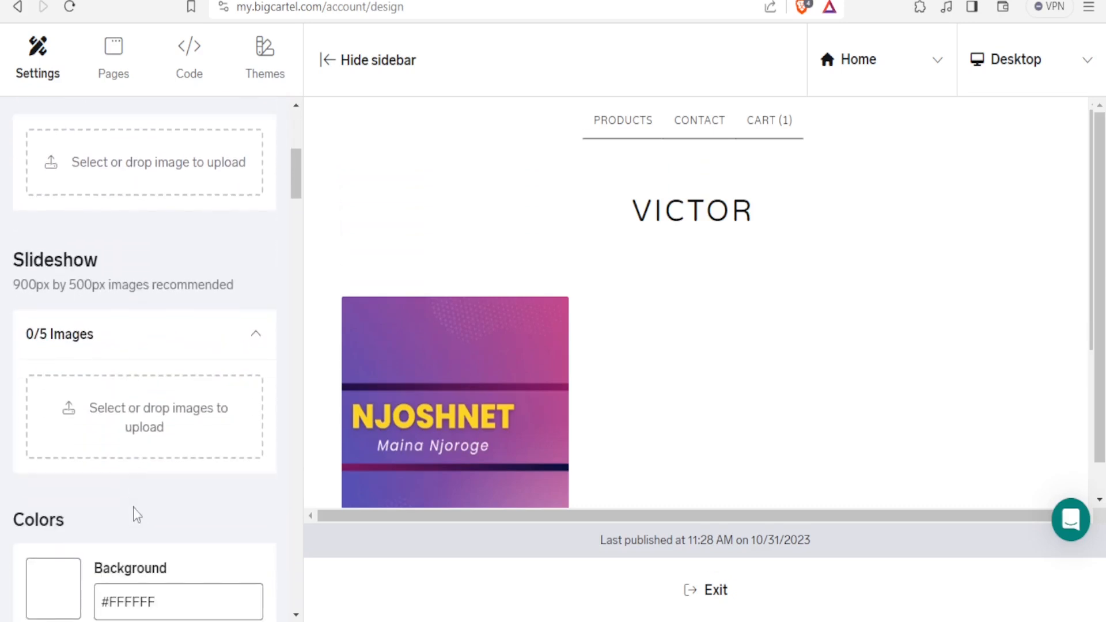
pyautogui.scroll(-3, 133, 506)
pyautogui.scroll(-4, 133, 507)
pyautogui.scroll(-13, 133, 507)
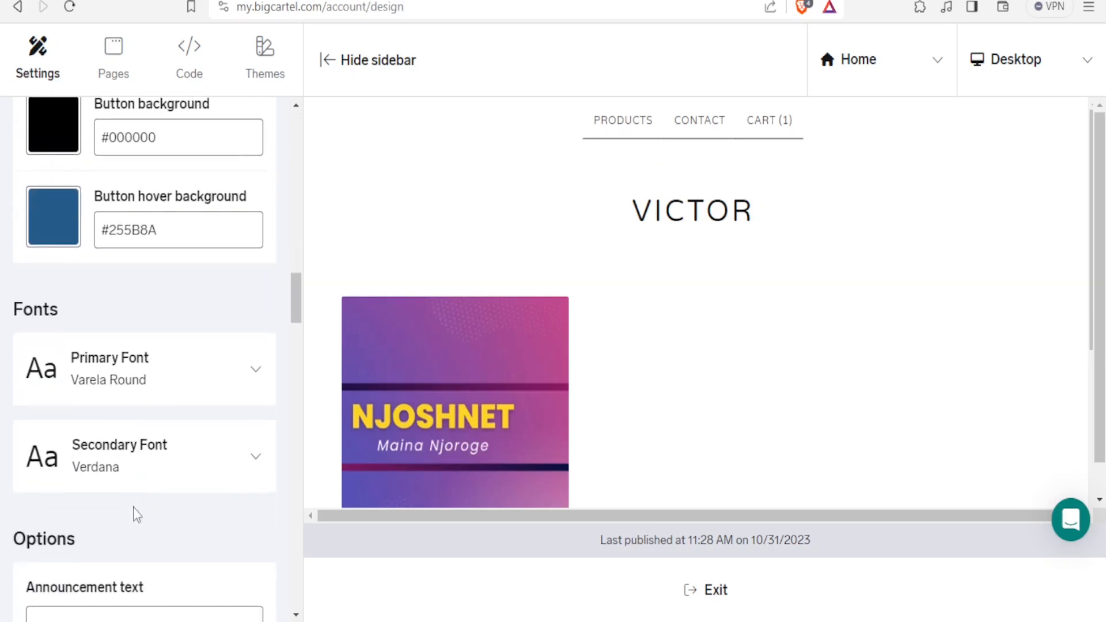
pyautogui.scroll(20, 133, 507)
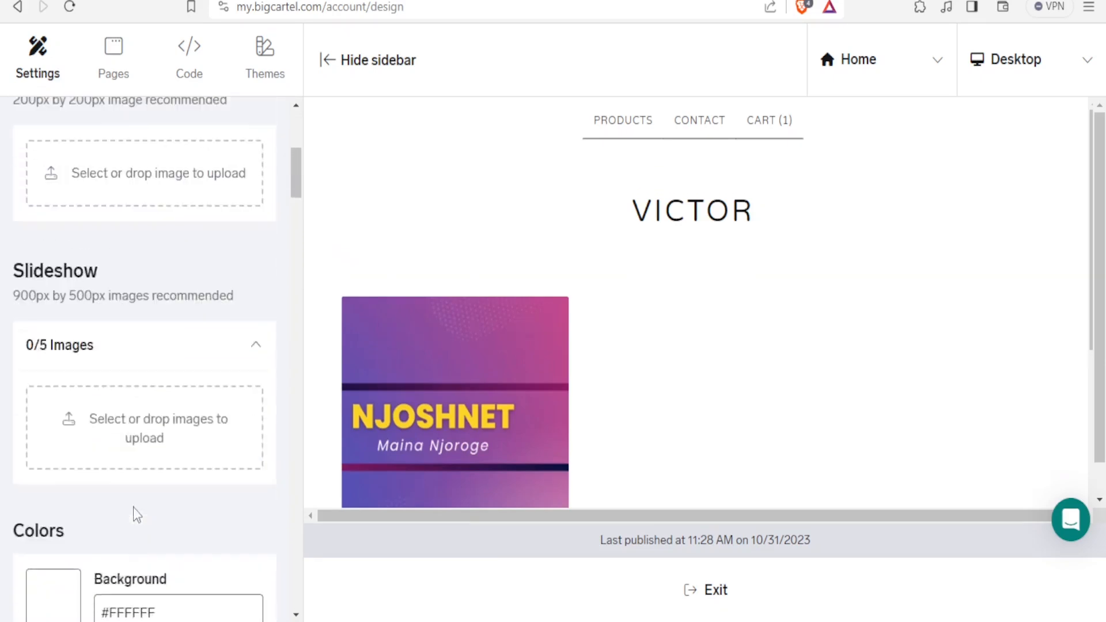